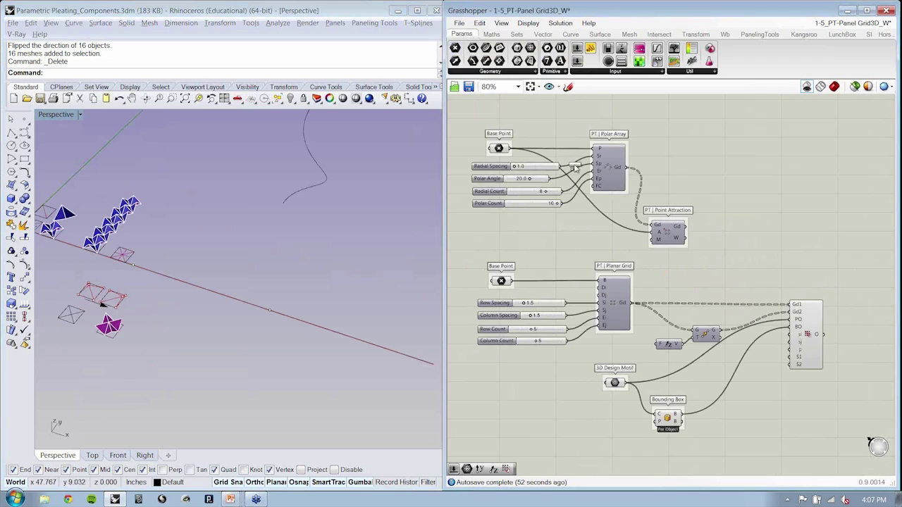
# - Add a point parameter between the Planar Grid and the panelling component, in a group labelled "Input | PT Grid"
pyautogui.moveTo(574, 167); pyautogui.dragTo(689, 275)
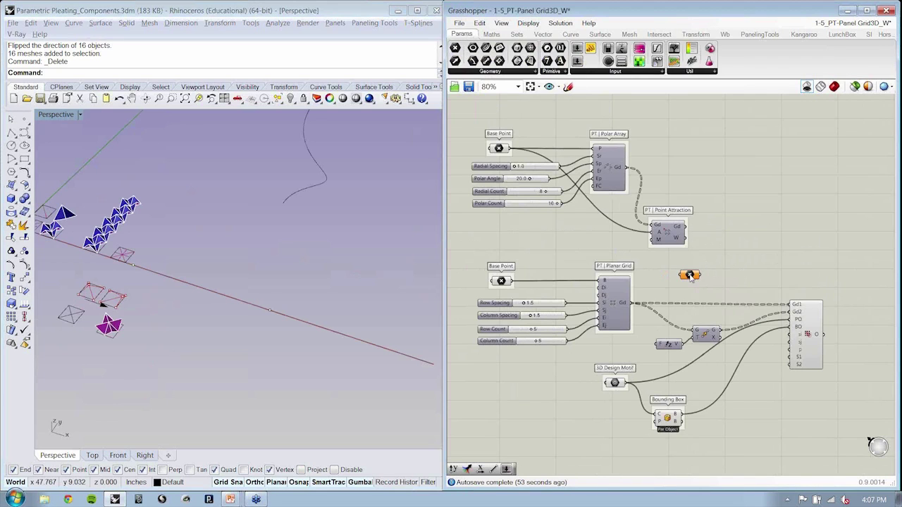
pyautogui.scroll(1, 689, 275)
pyautogui.scroll(2, 689, 274)
pyautogui.rightClick(689, 275)
pyautogui.write('Input PT Grid')
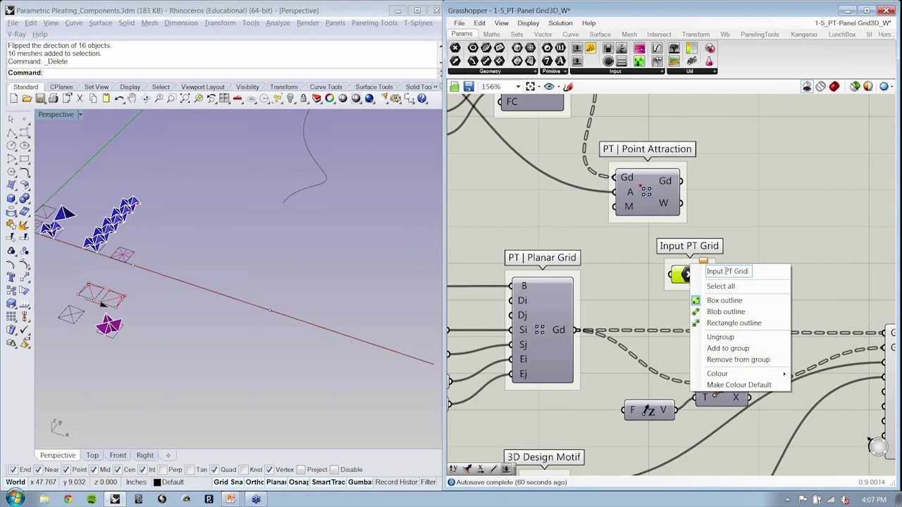
pyautogui.click(726, 271)
pyautogui.write('|')
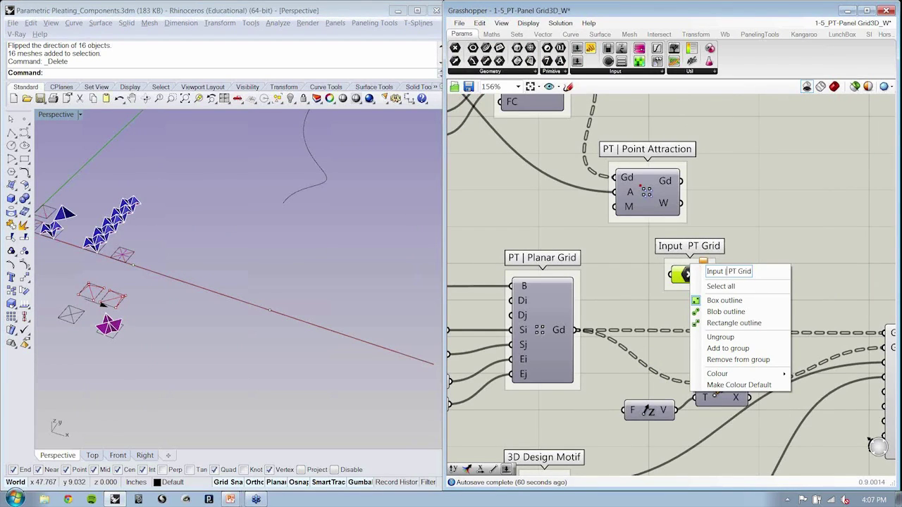
pyautogui.click(830, 182)
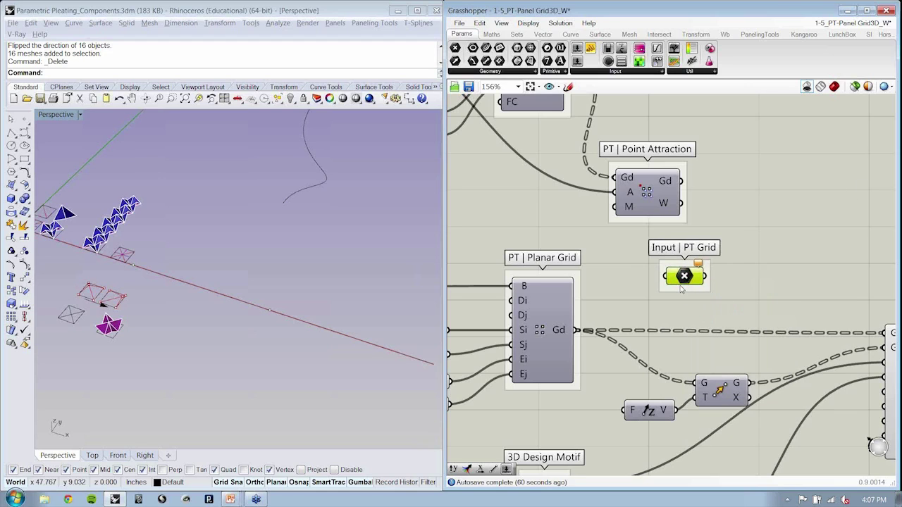
# - Route the Planar Grid output through the Input | PT Grid parameter to the Move geometry input and the panelling component's Gd1
pyautogui.moveTo(681, 289); pyautogui.dragTo(655, 298)
pyautogui.moveTo(579, 330); pyautogui.dragTo(697, 382)
pyautogui.moveTo(678, 285); pyautogui.dragTo(881, 329)
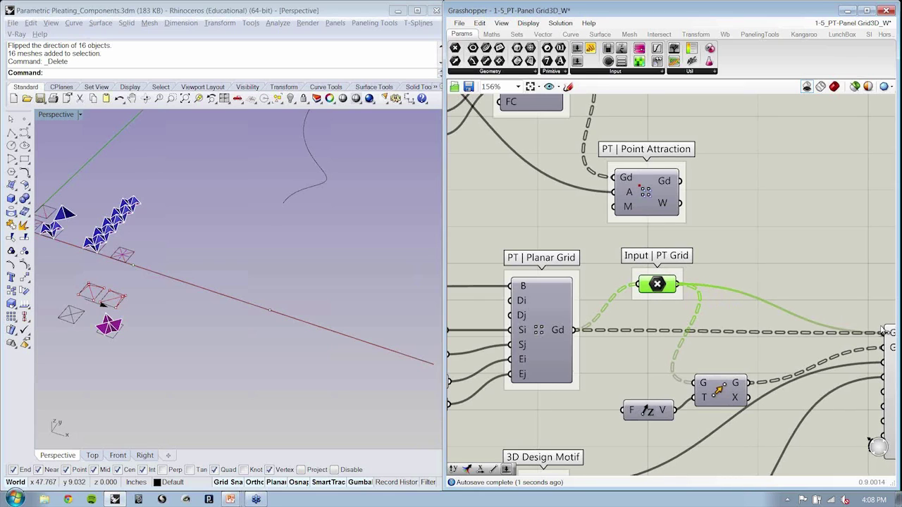
pyautogui.moveTo(656, 284); pyautogui.dragTo(681, 329)
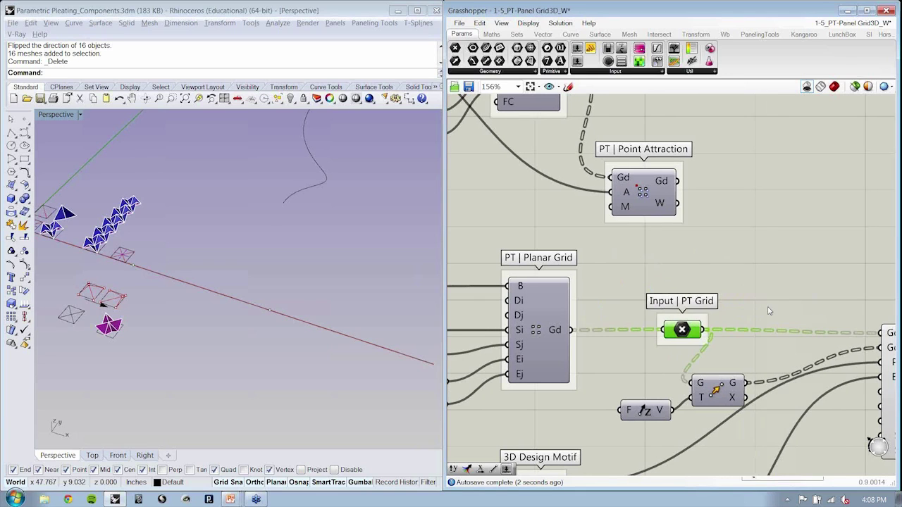
# - Turn on shaded preview and feed the Input | PT Grid parameter from the Polar Array's Gd output instead
pyautogui.scroll(-1, 769, 311)
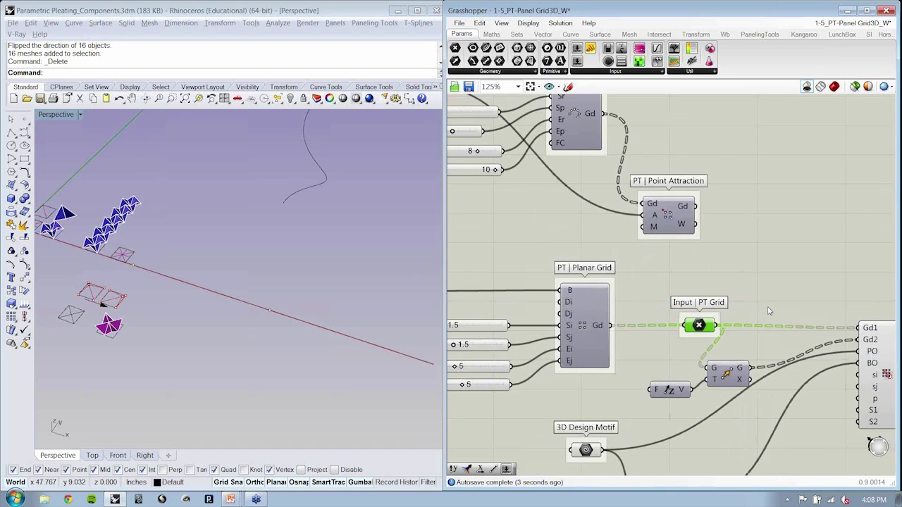
pyautogui.moveTo(769, 311); pyautogui.dragTo(712, 289, button='right')
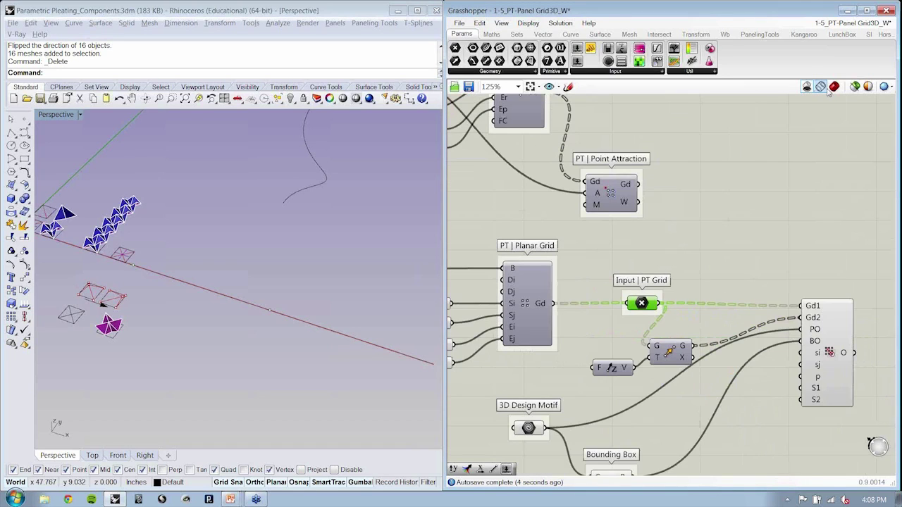
pyautogui.click(832, 87)
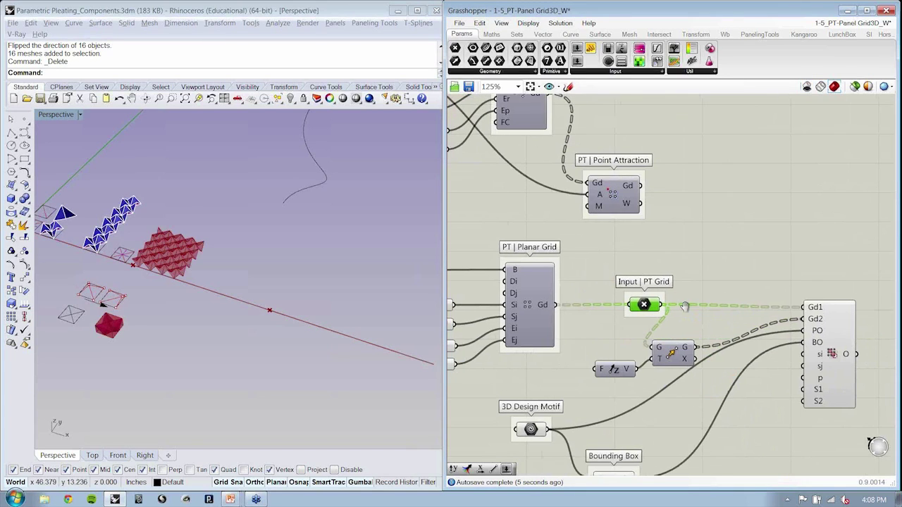
pyautogui.scroll(-1, 683, 307)
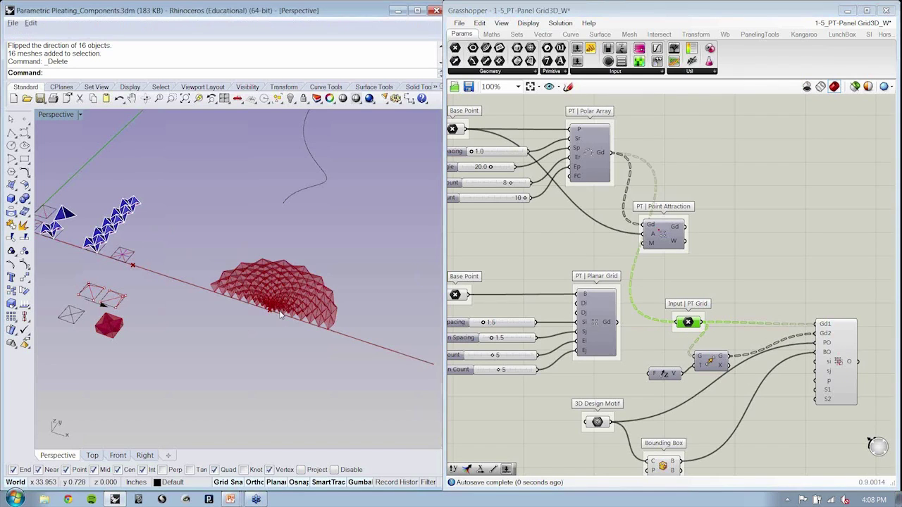
pyautogui.moveTo(281, 314)
pyautogui.mouseDown(button='right')
pyautogui.moveTo(187, 261)
pyautogui.moveTo(210, 392)
pyautogui.moveTo(202, 283)
pyautogui.moveTo(230, 349)
pyautogui.mouseUp(button='right')
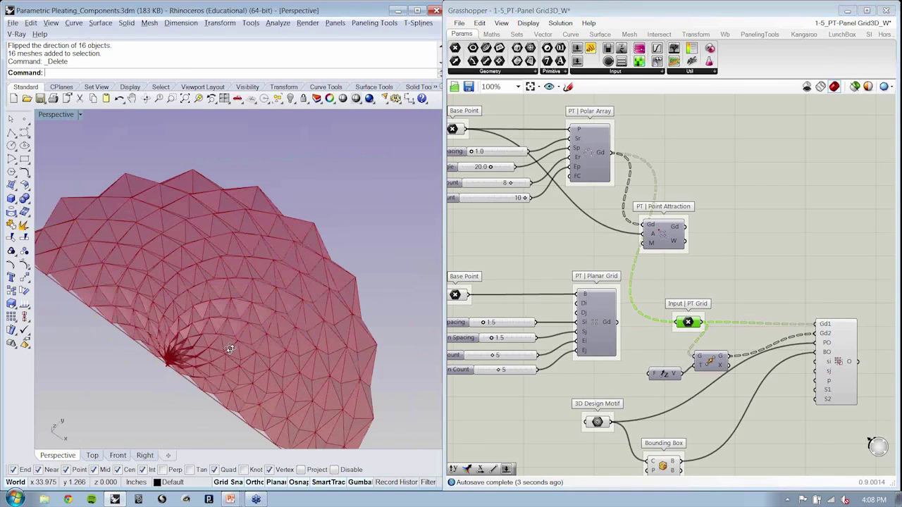
pyautogui.moveTo(230, 349); pyautogui.dragTo(257, 270, button='right')
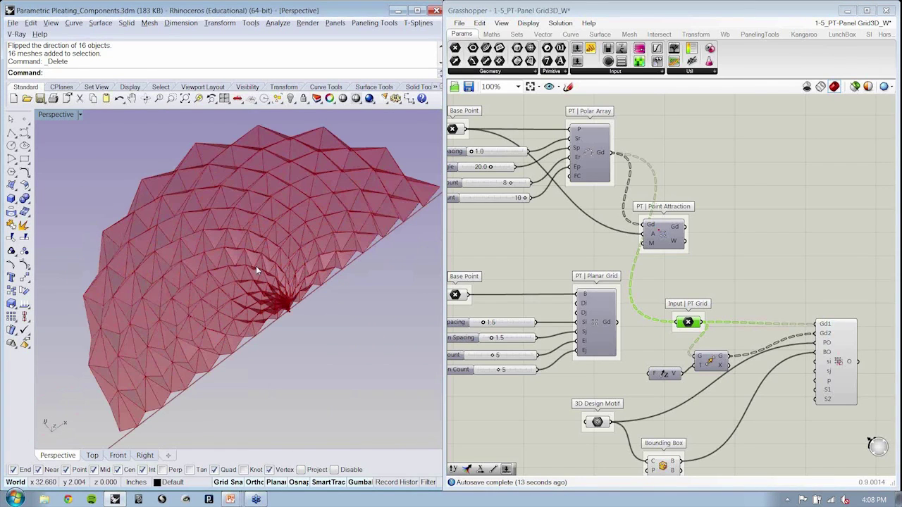
pyautogui.moveTo(256, 270); pyautogui.dragTo(208, 346, button='right')
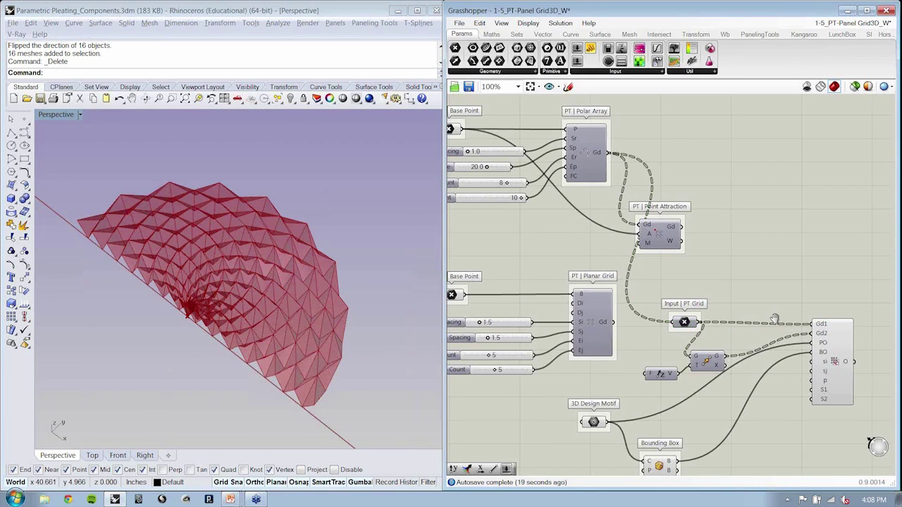
# - Shift the Input | PT Grid, Unit Z, Move, 3D Design Motif, Bounding Box and panelling components right, away from the grid components
pyautogui.scroll(-2, 801, 289)
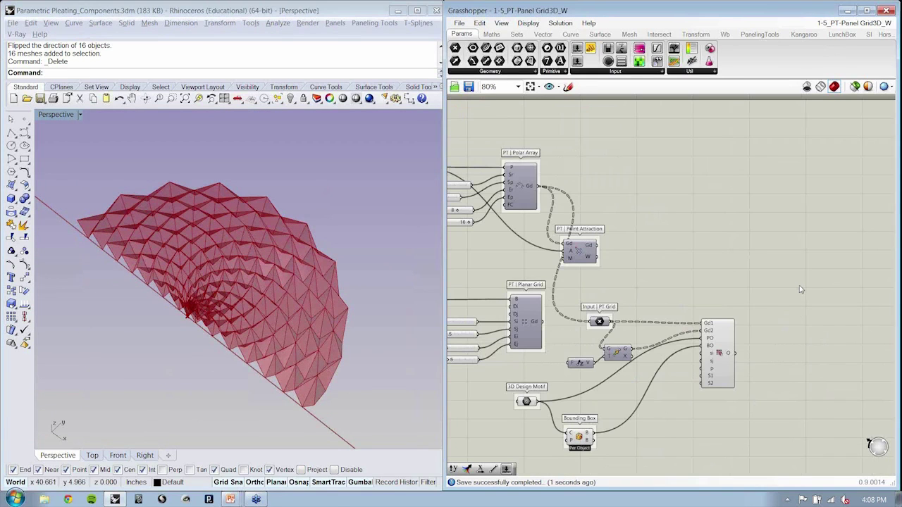
pyautogui.moveTo(800, 289); pyautogui.dragTo(770, 214, button='right')
pyautogui.moveTo(781, 208); pyautogui.dragTo(539, 384)
pyautogui.moveTo(504, 331); pyautogui.dragTo(596, 331)
pyautogui.click(738, 200)
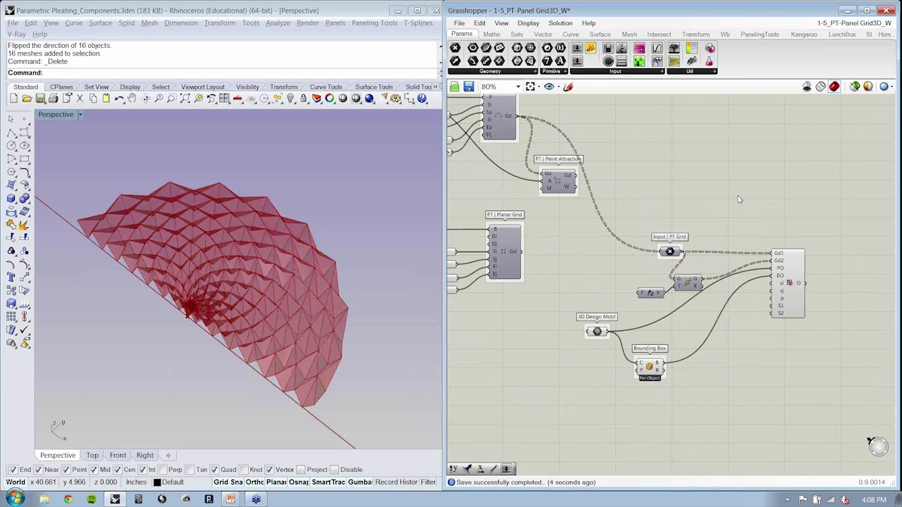
# - Move the Input | PT Grid parameter and the panelling component up in the definition, keeping them in line
pyautogui.scroll(4, 738, 200)
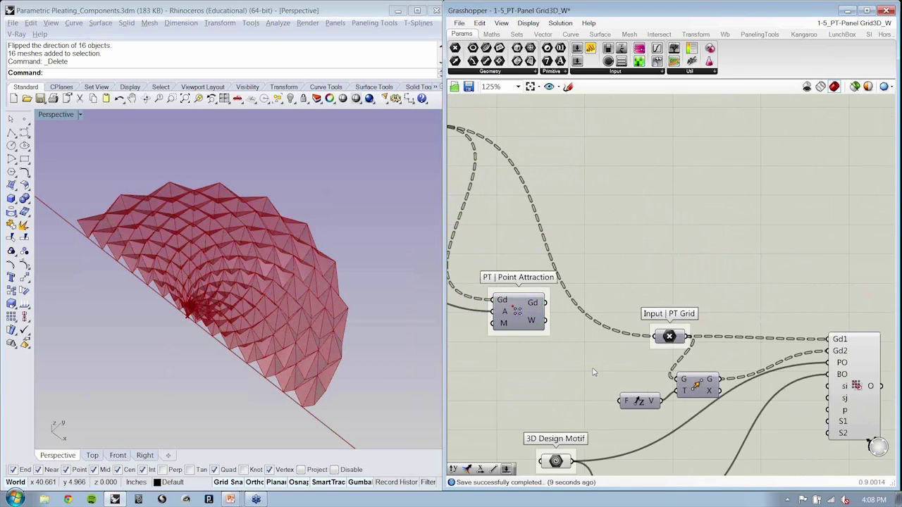
pyautogui.moveTo(592, 366); pyautogui.dragTo(591, 364, button='right')
pyautogui.scroll(1, 638, 296)
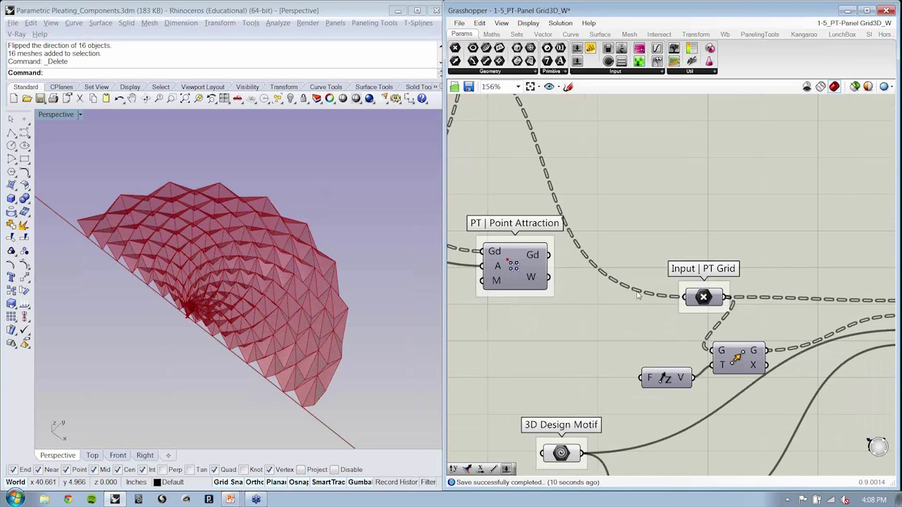
pyautogui.scroll(-3, 638, 296)
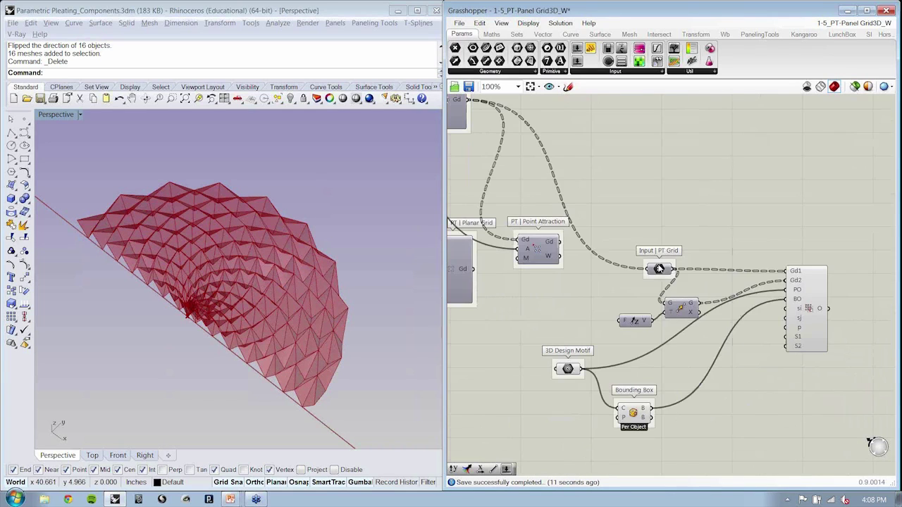
pyautogui.click(825, 276)
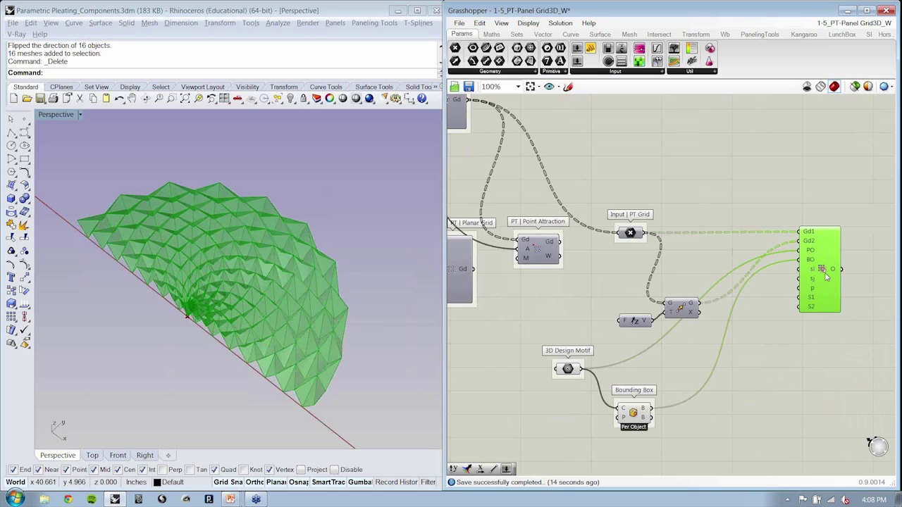
# - Move the Unit Z vector and Move components up, closer beneath the Input | PT Grid parameter
pyautogui.click(612, 314)
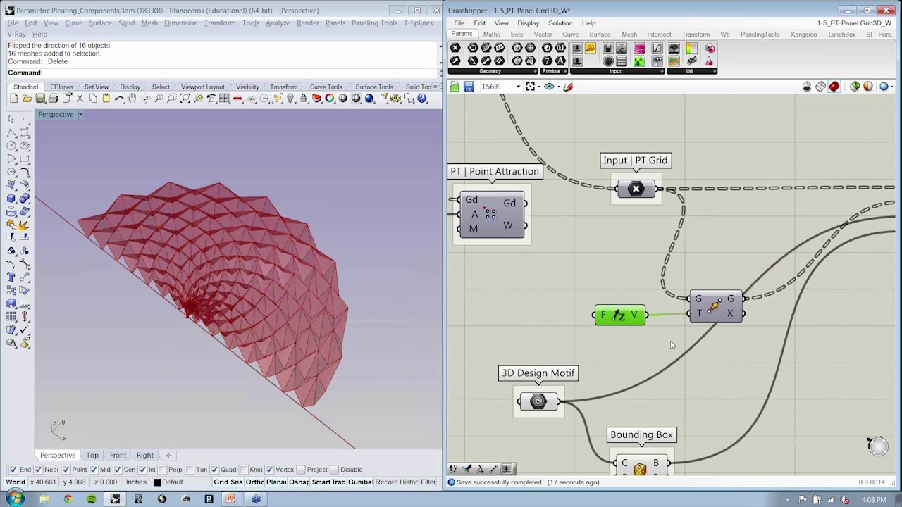
pyautogui.click(683, 350)
pyautogui.moveTo(736, 342); pyautogui.dragTo(615, 315)
pyautogui.moveTo(721, 317); pyautogui.dragTo(734, 261)
pyautogui.click(660, 304)
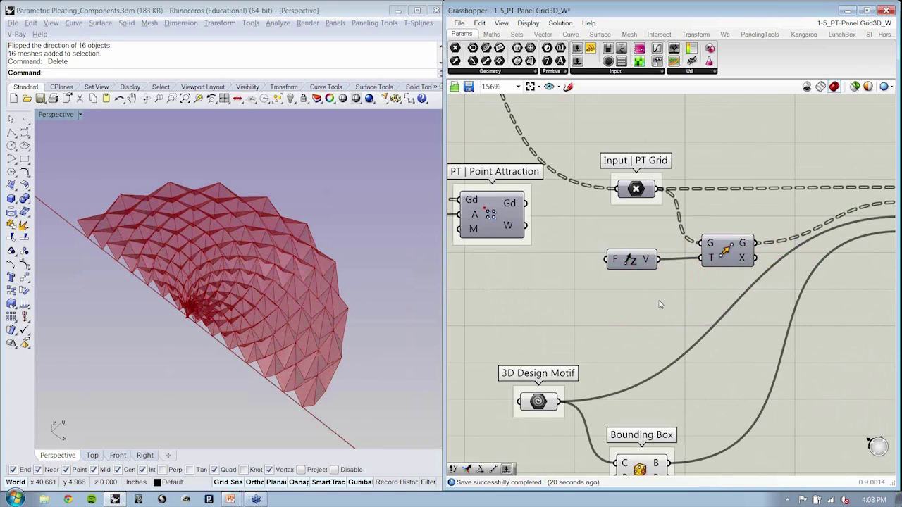
# - Read the Point Attraction's W output values in a temporary panel, and delete the panel
pyautogui.moveTo(587, 288); pyautogui.dragTo(662, 292, button='right')
pyautogui.moveTo(584, 231)
pyautogui.moveTo(591, 48); pyautogui.dragTo(656, 298)
pyautogui.moveTo(600, 228); pyautogui.dragTo(596, 298)
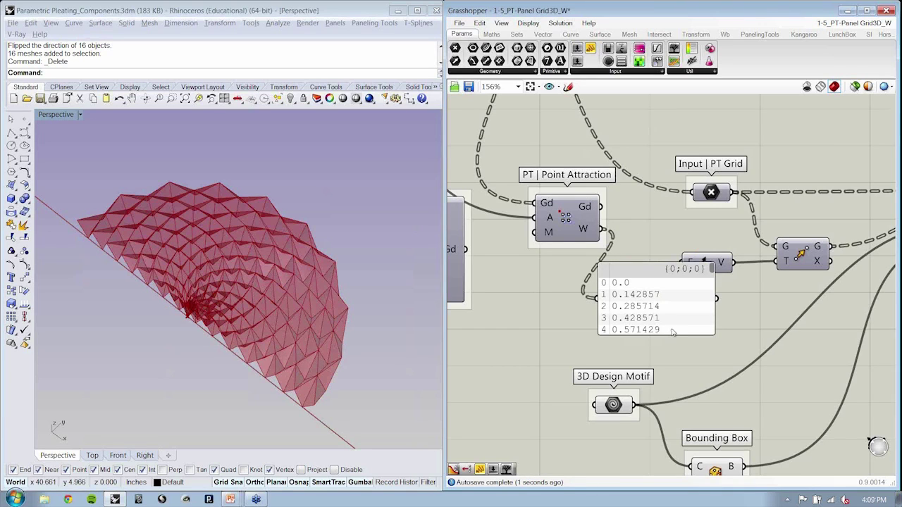
pyautogui.moveTo(672, 334); pyautogui.dragTo(676, 482)
pyautogui.click(627, 349)
pyautogui.press('Delete')
# - Move the Planar Grid component further left to clear space beside Point Attraction
pyautogui.scroll(-1, 622, 264)
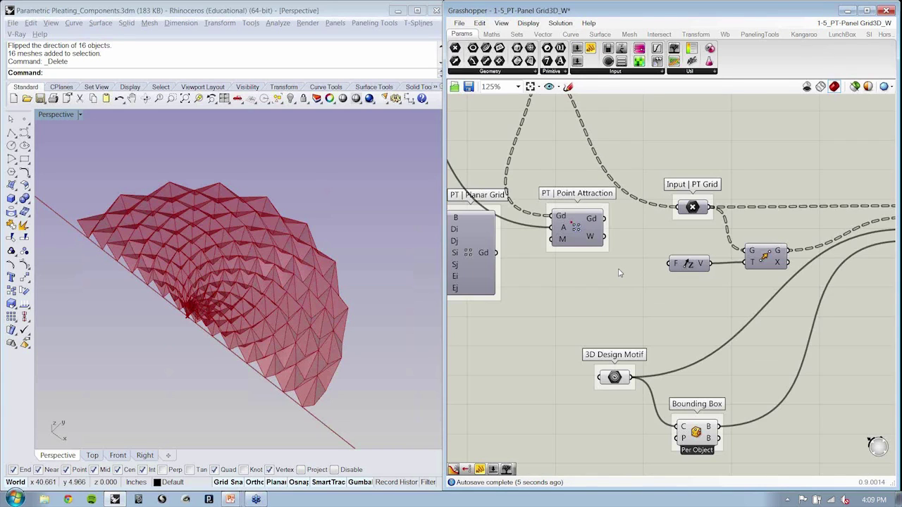
pyautogui.scroll(-2, 619, 273)
pyautogui.moveTo(618, 272); pyautogui.dragTo(710, 271, button='right')
pyautogui.moveTo(652, 310); pyautogui.dragTo(493, 218)
pyautogui.moveTo(619, 264); pyautogui.dragTo(559, 263)
pyautogui.click(671, 341)
# - Move the 3D Design Motif and Bounding Box components up beneath the Unit Z and Move components
pyautogui.moveTo(654, 339); pyautogui.dragTo(552, 354, button='right')
pyautogui.moveTo(600, 352); pyautogui.dragTo(649, 319)
pyautogui.moveTo(648, 393); pyautogui.dragTo(732, 327)
pyautogui.click(658, 311)
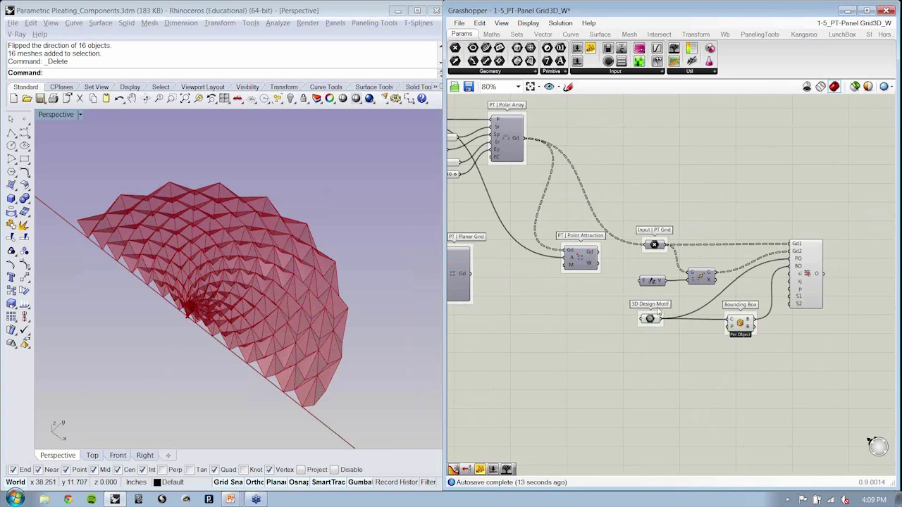
# - Connect the Point Attraction's W output to the Unit Z vector's F input and view the pleated surface from a low angle
pyautogui.scroll(3, 658, 313)
pyautogui.moveTo(655, 317); pyautogui.dragTo(696, 343, button='right')
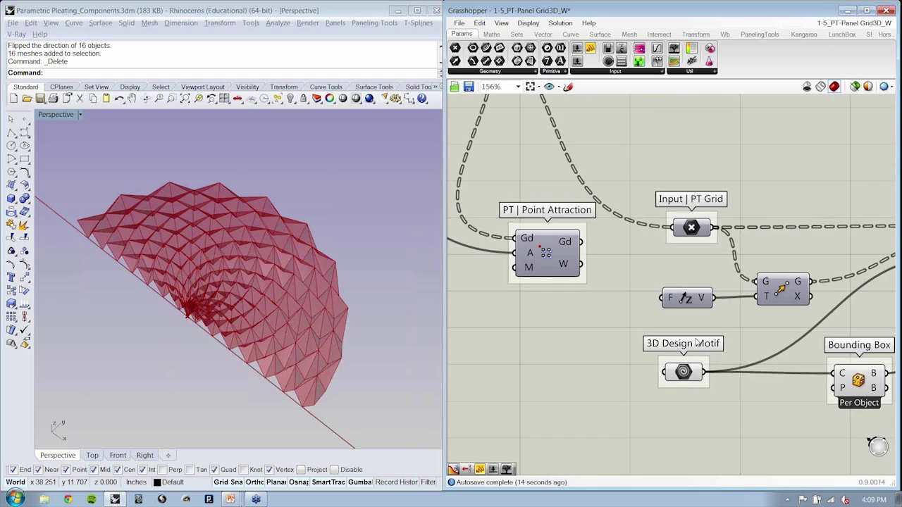
pyautogui.moveTo(722, 236); pyautogui.dragTo(695, 240, button='right')
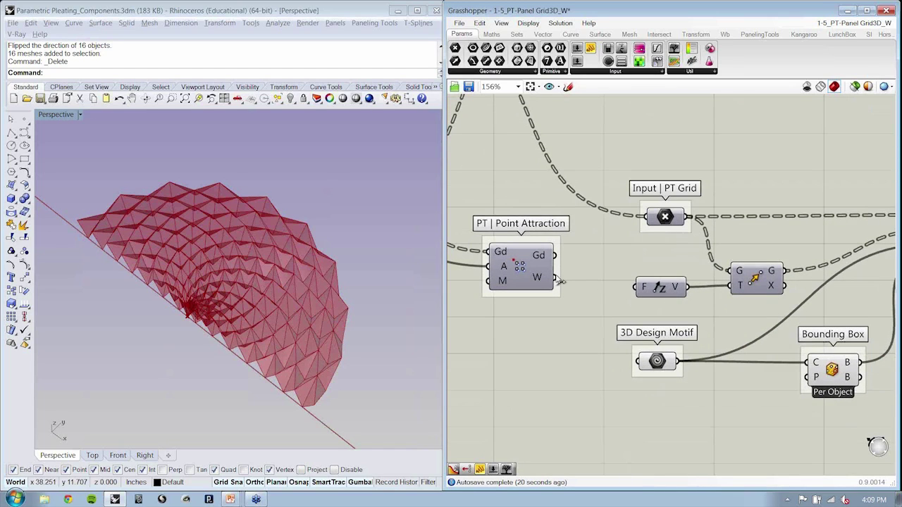
pyautogui.moveTo(555, 277); pyautogui.dragTo(641, 292)
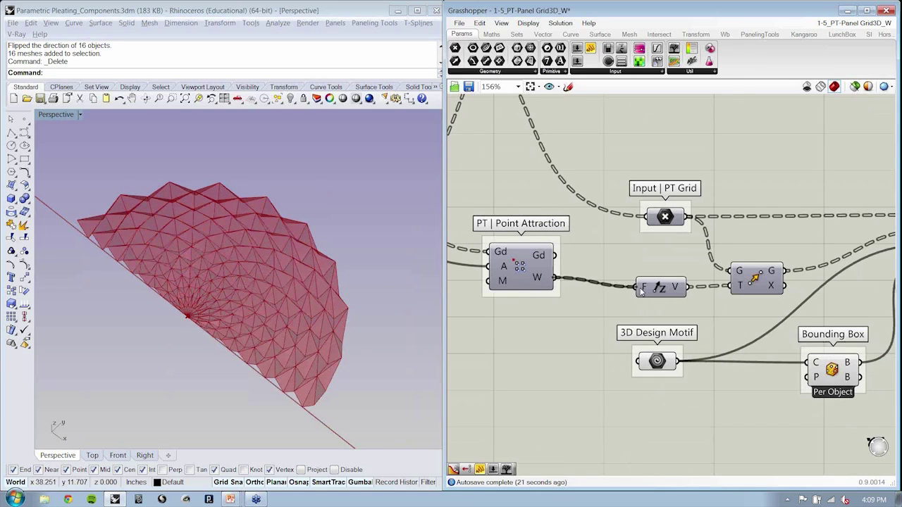
pyautogui.moveTo(205, 329); pyautogui.dragTo(356, 282, button='right')
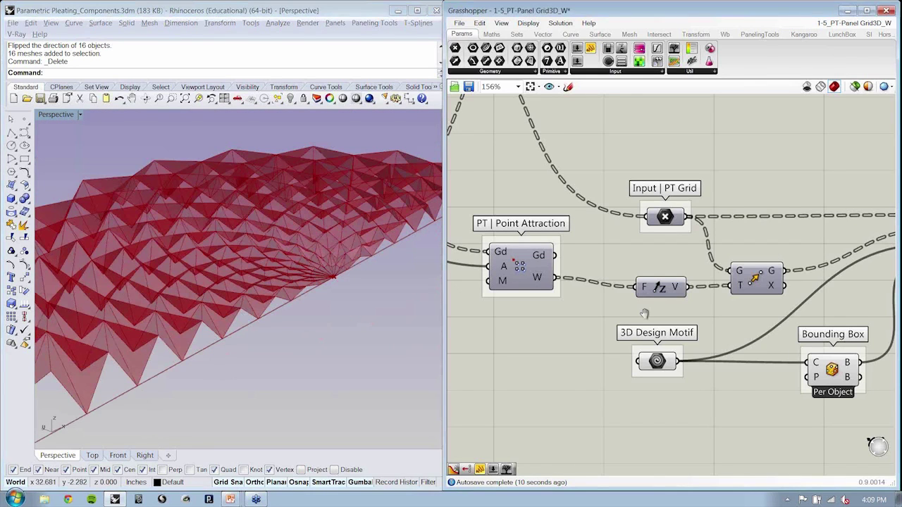
# - Add a Multiplication component below the Unit Z vector and connect the Point Attraction's W output to its A input
pyautogui.moveTo(644, 313); pyautogui.dragTo(692, 291, button='right')
pyautogui.scroll(-1, 636, 292)
pyautogui.moveTo(636, 292); pyautogui.dragTo(589, 286, button='right')
pyautogui.click(491, 34)
pyautogui.click(515, 48)
pyautogui.click(605, 348)
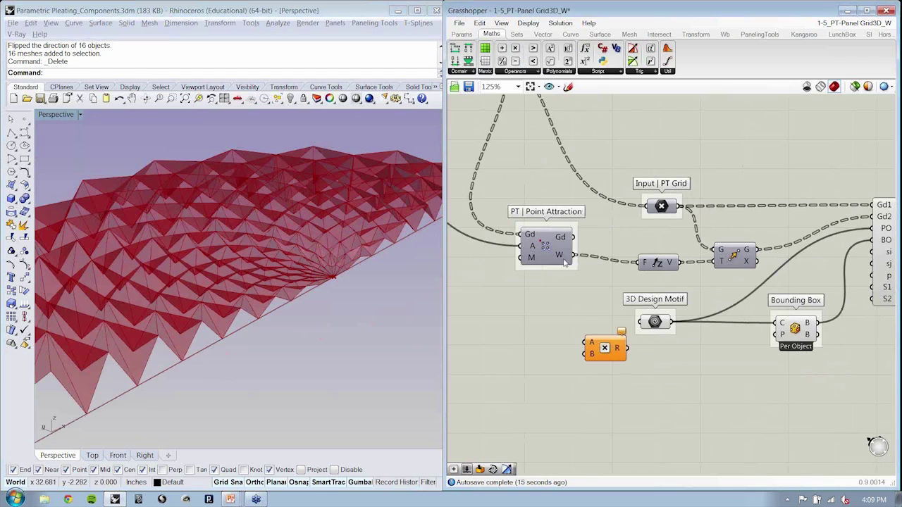
pyautogui.click(559, 255)
pyautogui.moveTo(559, 255); pyautogui.dragTo(586, 343)
pyautogui.click(567, 371)
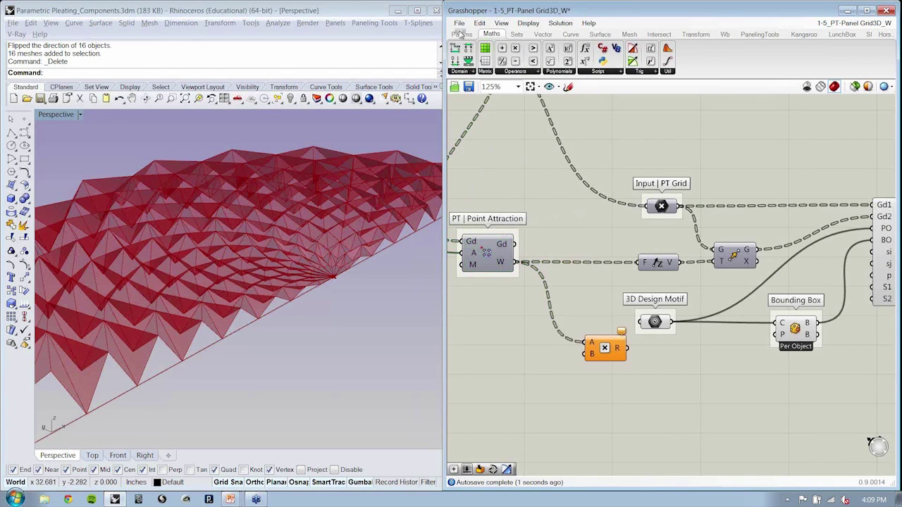
# - Add a number slider with a maximum of 4 and connect it to the Multiplication's B input
pyautogui.click(461, 34)
pyautogui.moveTo(581, 65); pyautogui.dragTo(463, 357)
pyautogui.click(463, 357)
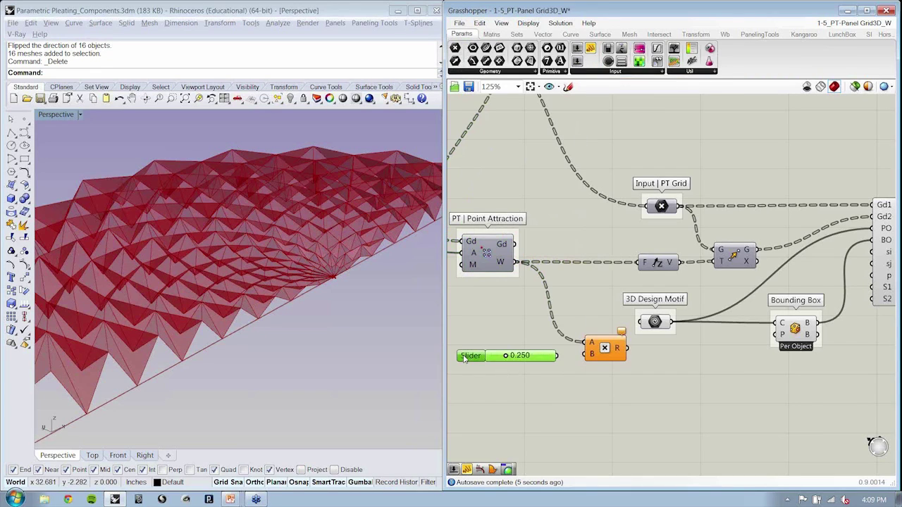
pyautogui.doubleClick(464, 358)
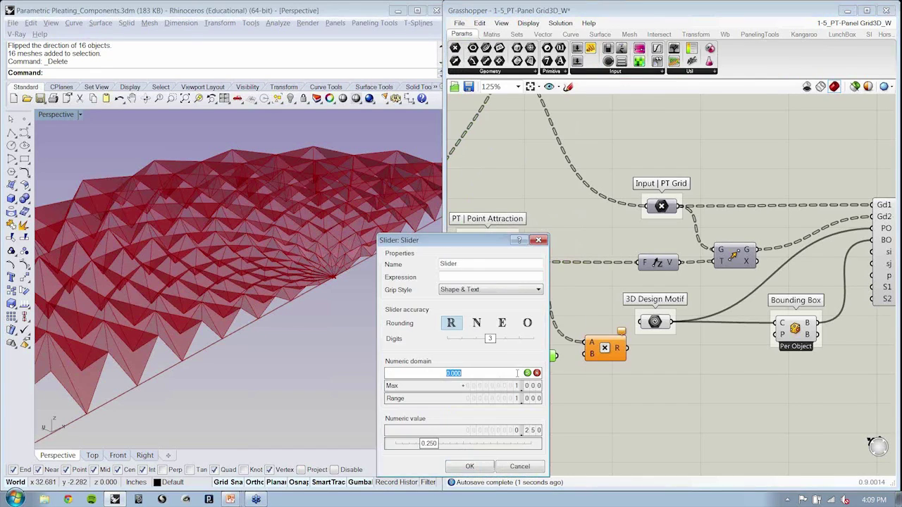
pyautogui.click(517, 385)
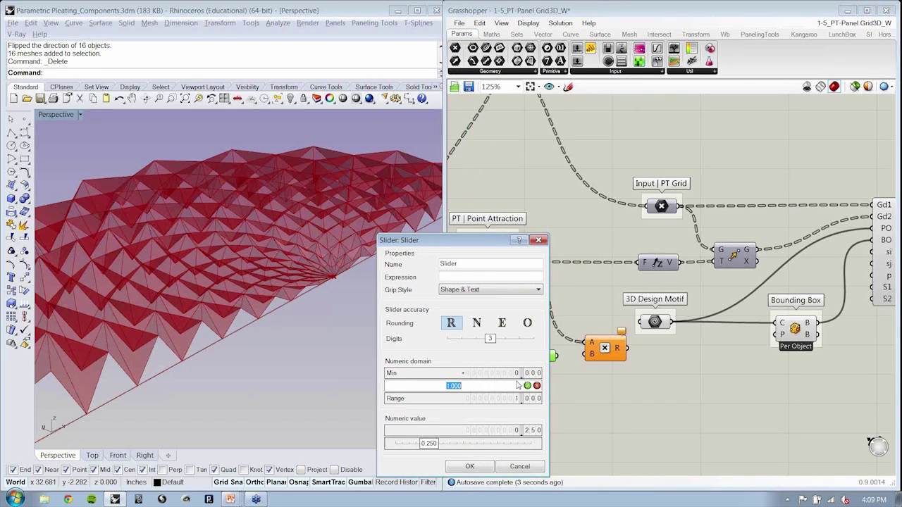
pyautogui.write('4')
pyautogui.press('Return')
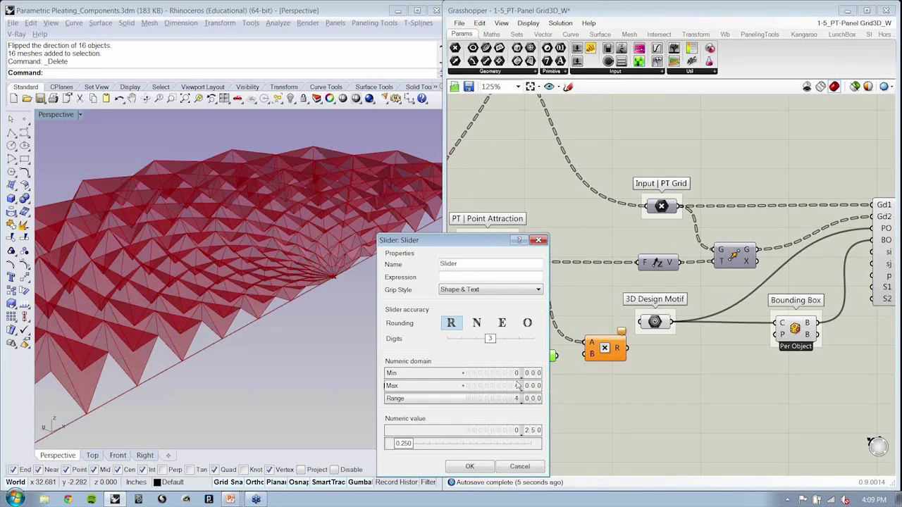
pyautogui.click(469, 467)
pyautogui.moveTo(586, 357); pyautogui.dragTo(557, 355)
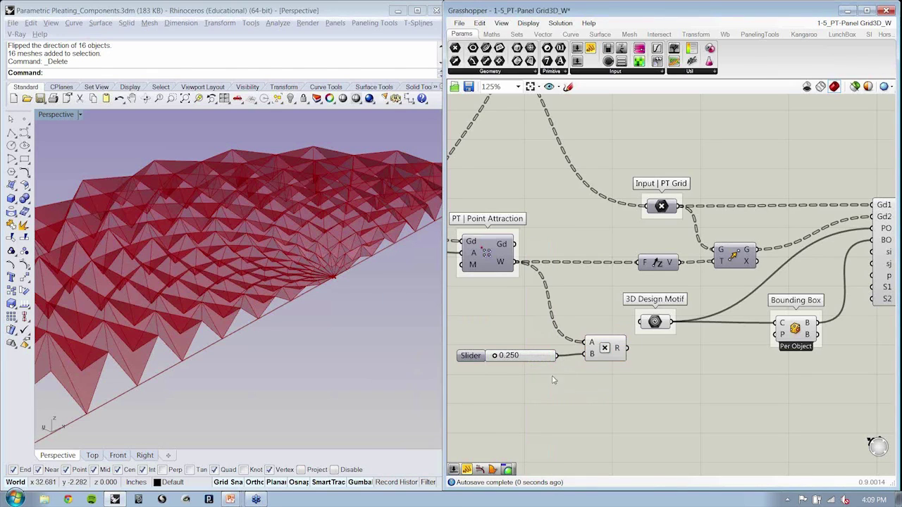
# - Connect the Multiplication's R output to the Unit Z vector's F input and move the Multiplication and its slider up beside Point Attraction
pyautogui.moveTo(629, 352); pyautogui.dragTo(636, 271)
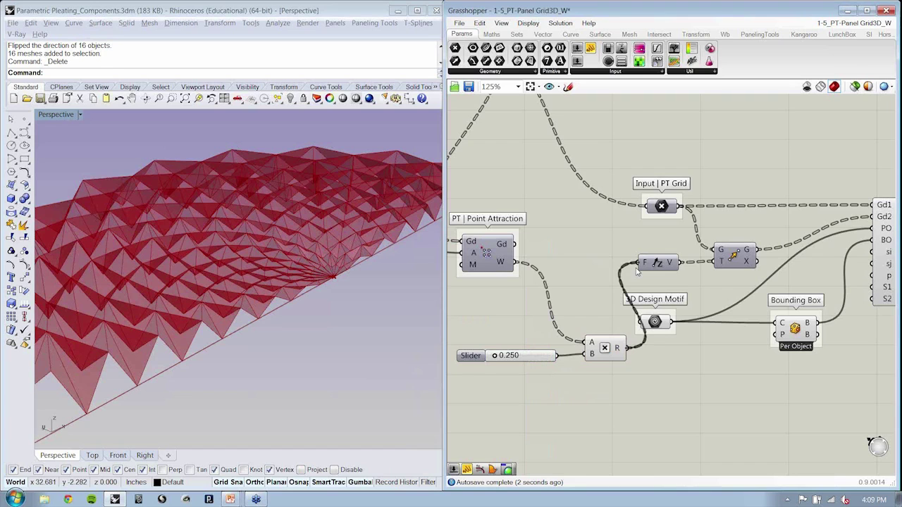
pyautogui.moveTo(609, 351); pyautogui.dragTo(595, 353)
pyautogui.moveTo(596, 385); pyautogui.dragTo(532, 341)
pyautogui.moveTo(595, 356); pyautogui.dragTo(582, 310)
pyautogui.click(531, 345)
pyautogui.moveTo(531, 345); pyautogui.dragTo(613, 321, button='right')
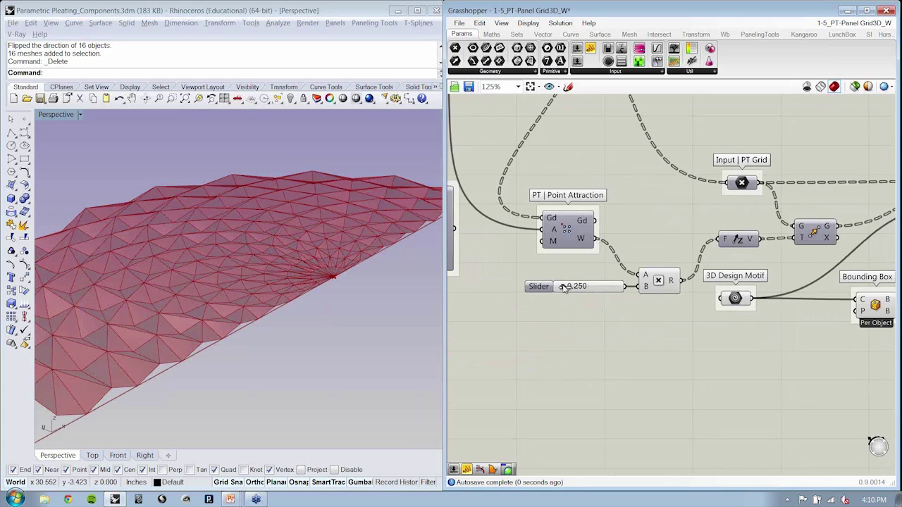
# - Set the multiplier slider to 2.074 and inspect the pleated surface from low and raised angles
pyautogui.moveTo(564, 288); pyautogui.dragTo(582, 287)
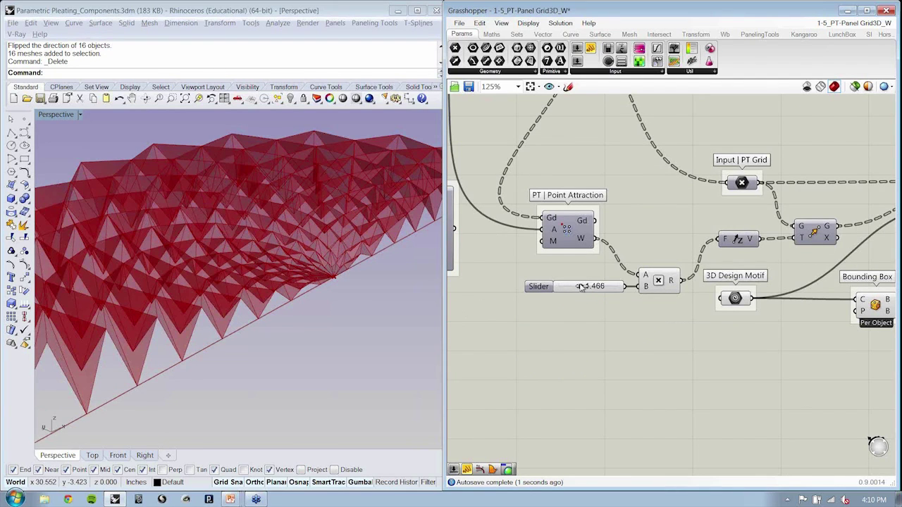
pyautogui.moveTo(582, 287); pyautogui.dragTo(589, 286)
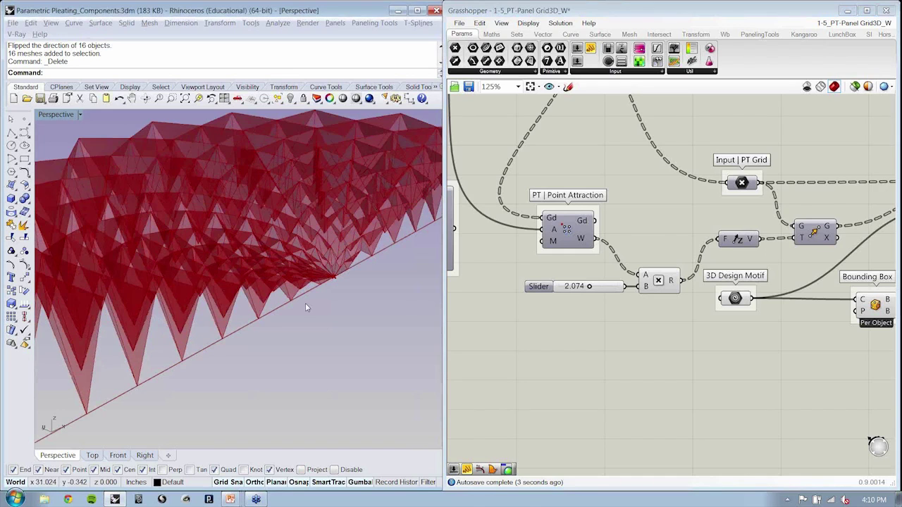
pyautogui.moveTo(305, 307); pyautogui.dragTo(276, 373, button='right')
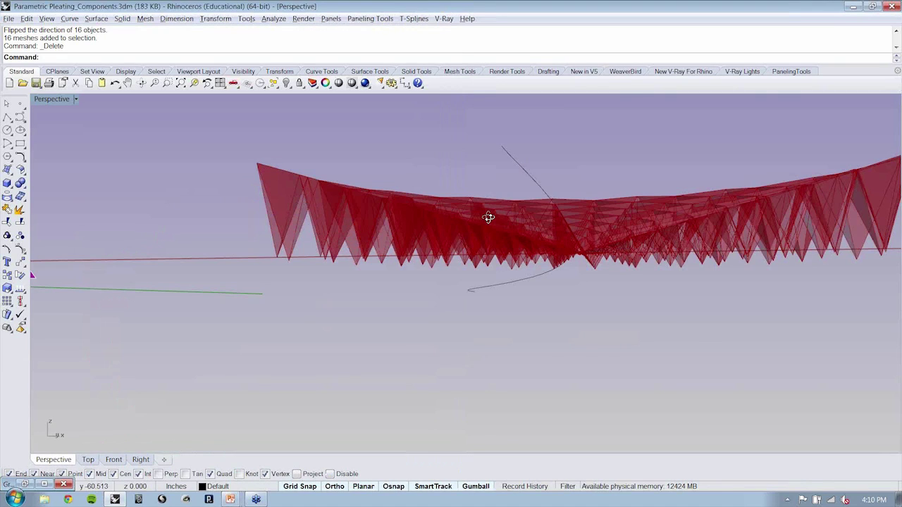
pyautogui.moveTo(488, 217); pyautogui.dragTo(434, 265, button='right')
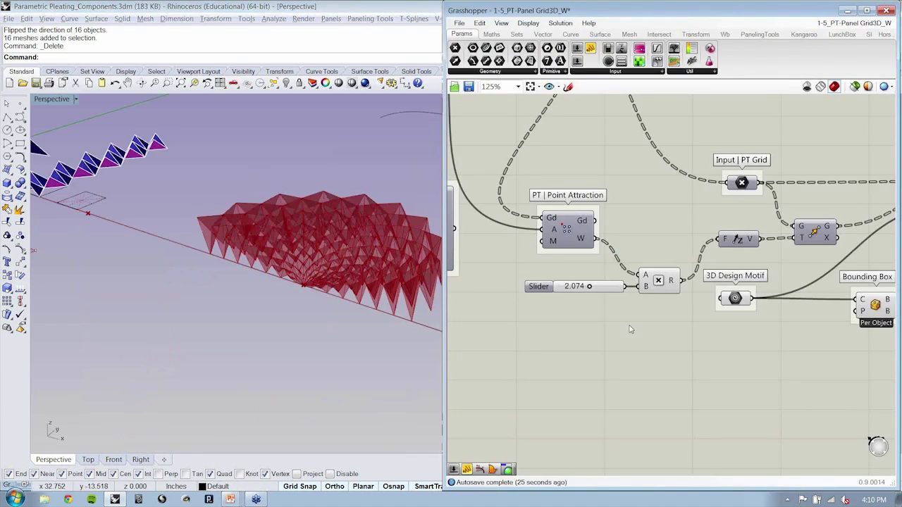
# - Start saving the definition under a new name, picking 1-6A_PT-Panel Grid3D_Variable.gh from the Pre folder and choosing Post as the destination
pyautogui.scroll(-3, 630, 329)
pyautogui.moveTo(551, 347); pyautogui.dragTo(596, 393, button='right')
pyautogui.click(458, 23)
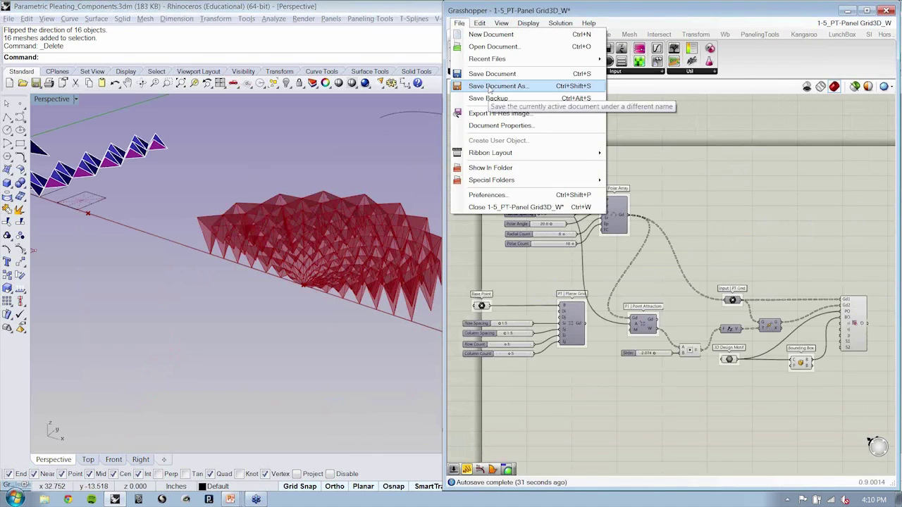
pyautogui.click(489, 85)
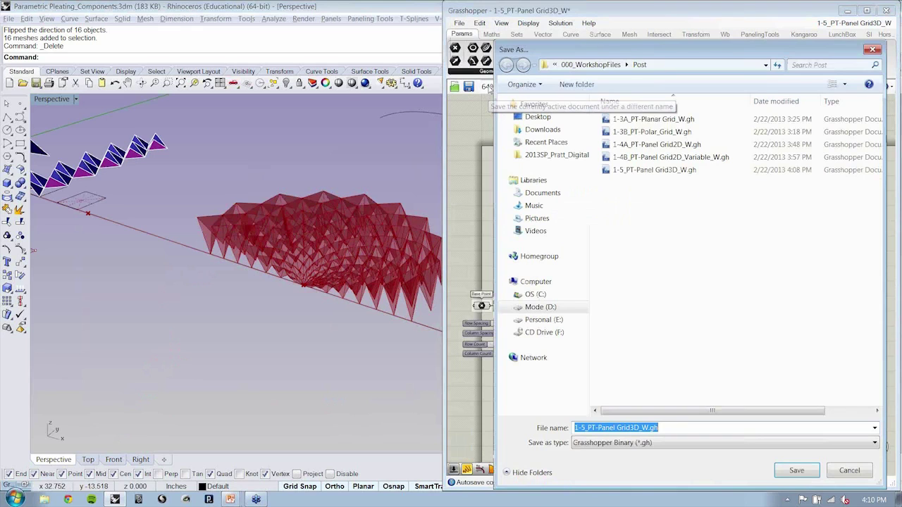
pyautogui.click(590, 64)
pyautogui.doubleClick(810, 158)
pyautogui.click(719, 195)
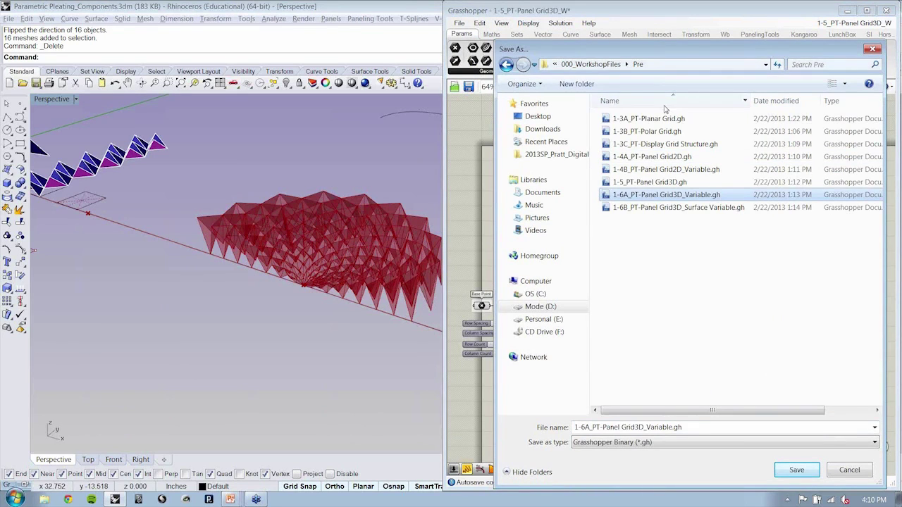
pyautogui.click(604, 65)
pyautogui.doubleClick(664, 141)
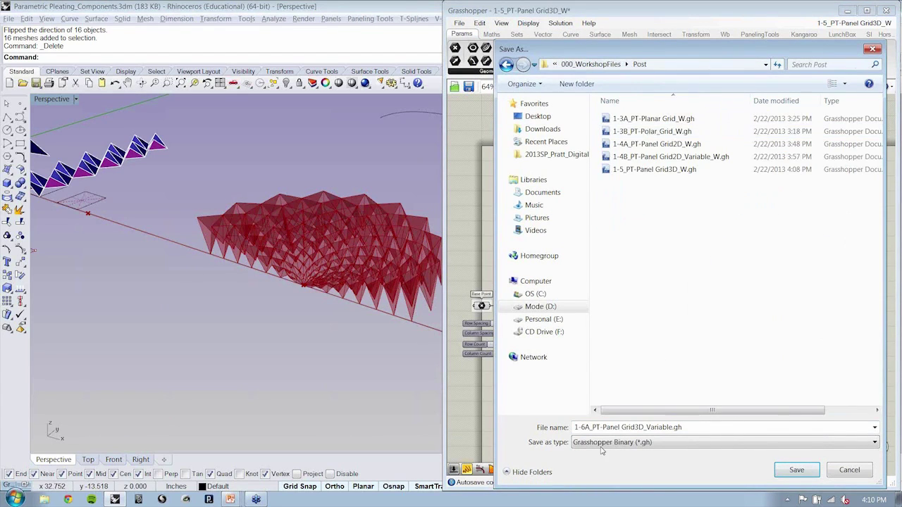
# - Complete the file name as 1-6A_PT-Panel Grid3D_Variable_W and save the definition
pyautogui.click(672, 431)
pyautogui.click(673, 431)
pyautogui.press('End')
pyautogui.press('BackSpace')
pyautogui.press('BackSpace')
pyautogui.press('BackSpace')
pyautogui.write('_W')
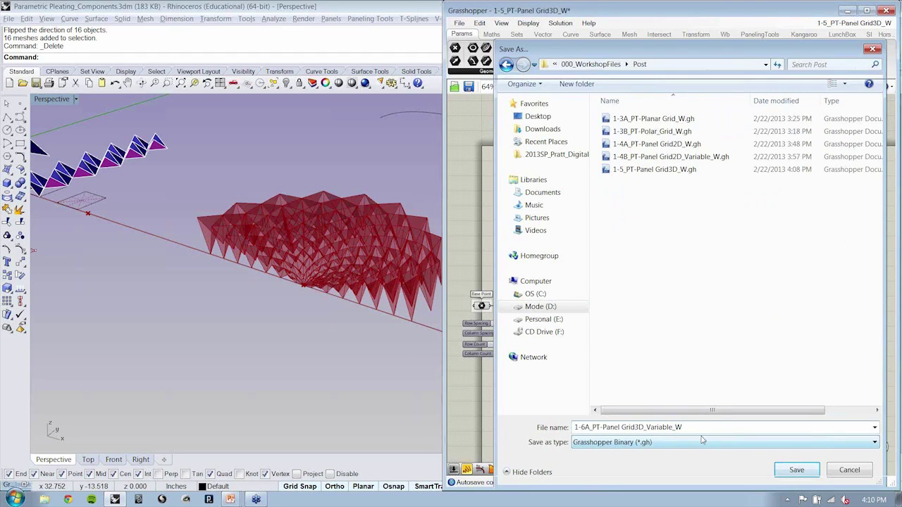
pyautogui.press('Return')
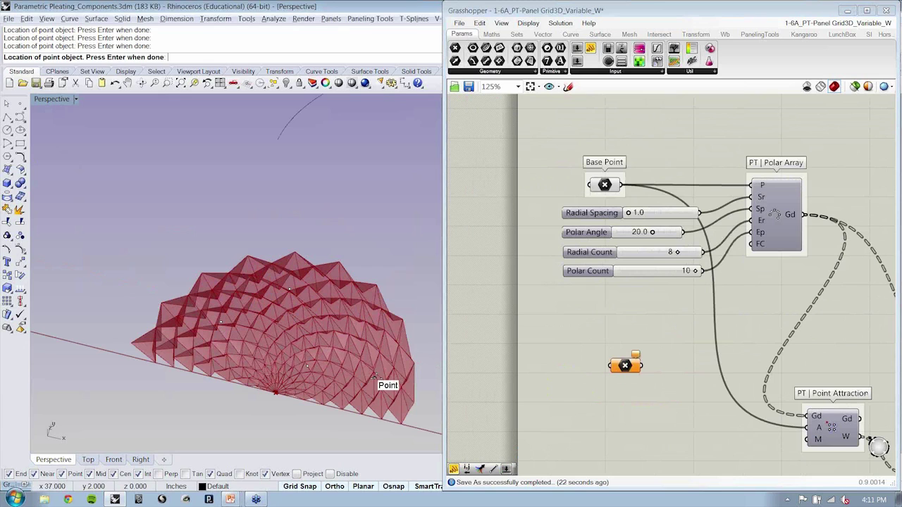
# - Assign the five placed points to the new Point parameter and connect it to Point Attraction's A input in place of the Base Point
pyautogui.press('Return')
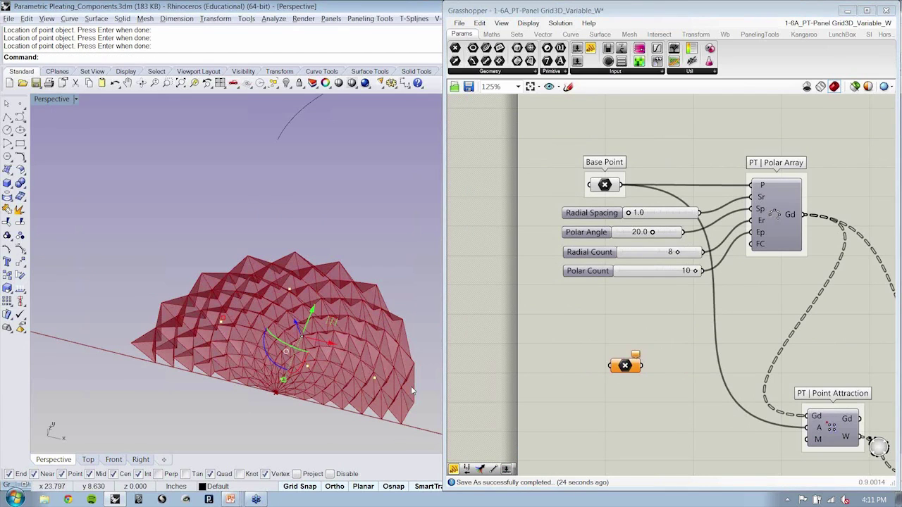
pyautogui.rightClick(624, 365)
pyautogui.click(675, 416)
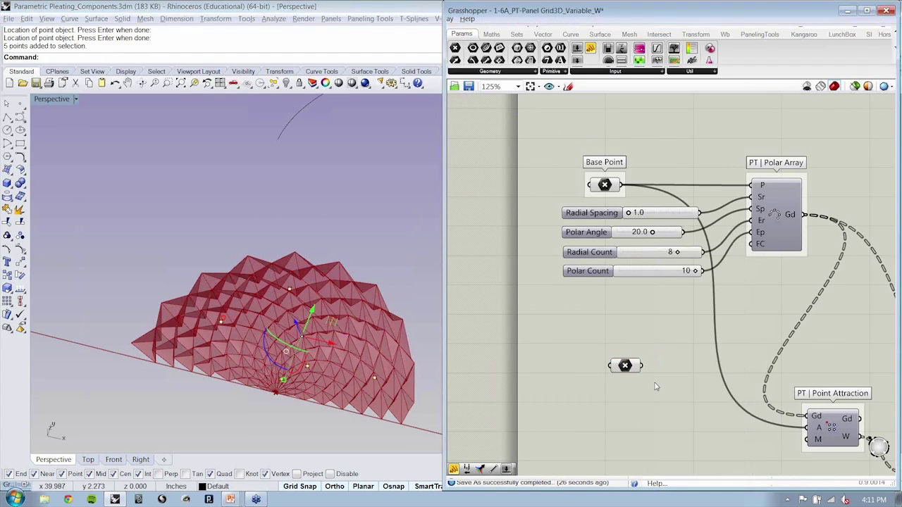
pyautogui.moveTo(642, 365); pyautogui.dragTo(809, 429)
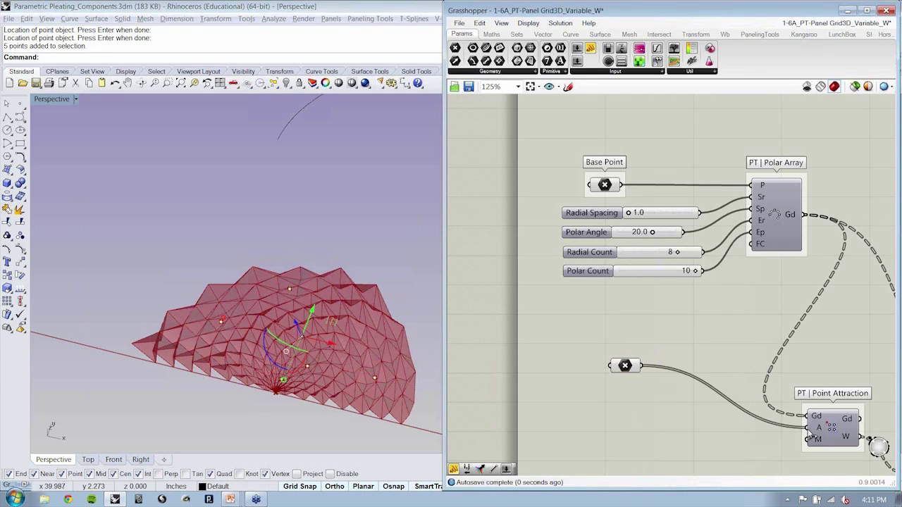
pyautogui.moveTo(341, 381); pyautogui.dragTo(310, 252, button='right')
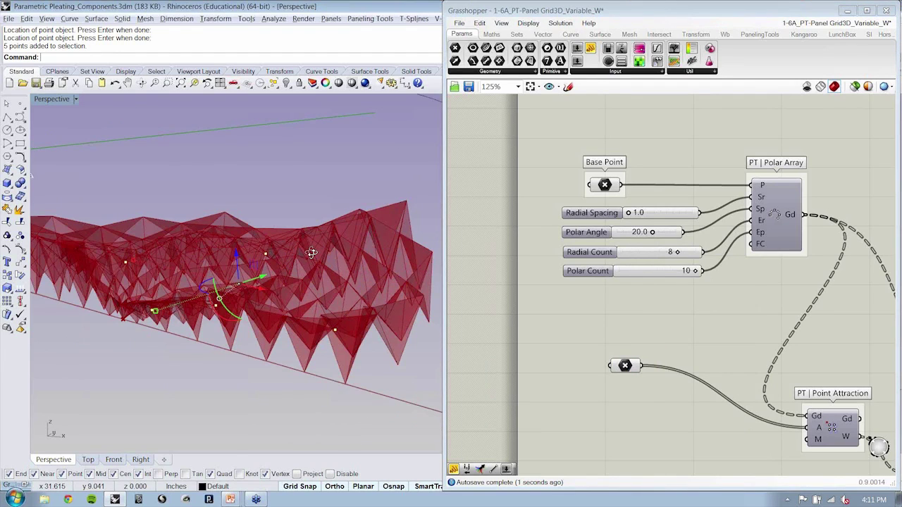
pyautogui.moveTo(312, 252); pyautogui.dragTo(324, 224, button='right')
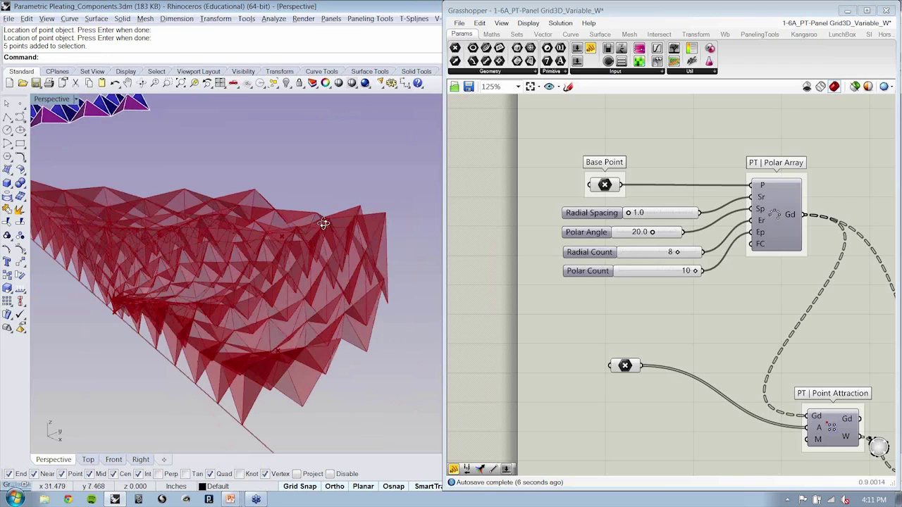
pyautogui.moveTo(324, 223); pyautogui.dragTo(319, 267, button='right')
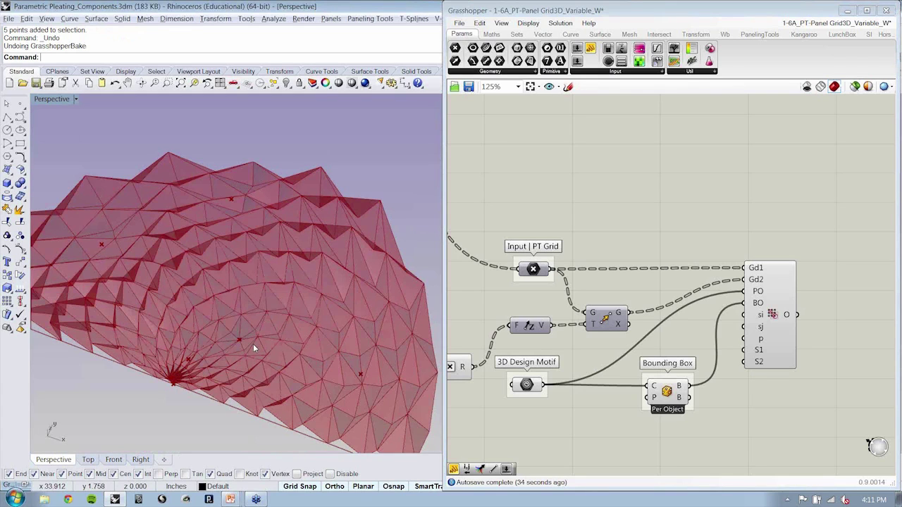
# - Check the attractor-driven pleats in the perspective view and save the current definition
pyautogui.scroll(5, 253, 343)
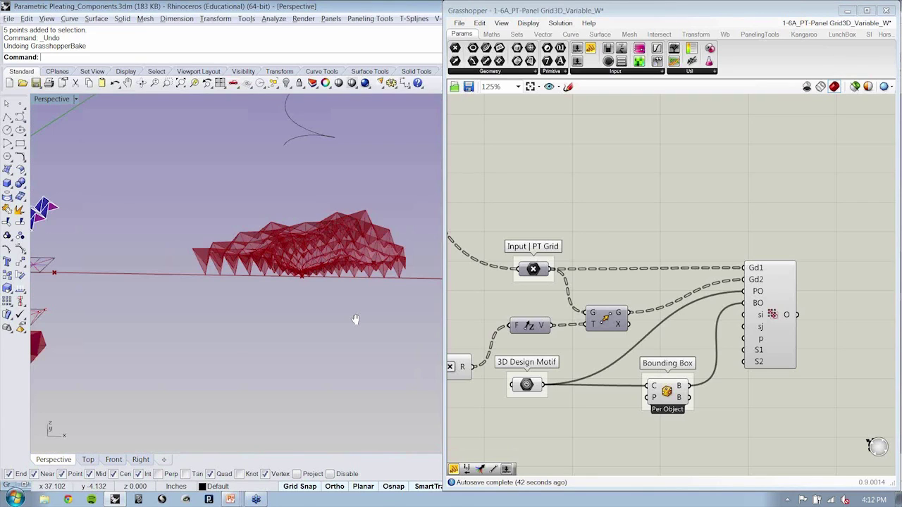
pyautogui.moveTo(355, 319); pyautogui.dragTo(276, 383, button='right')
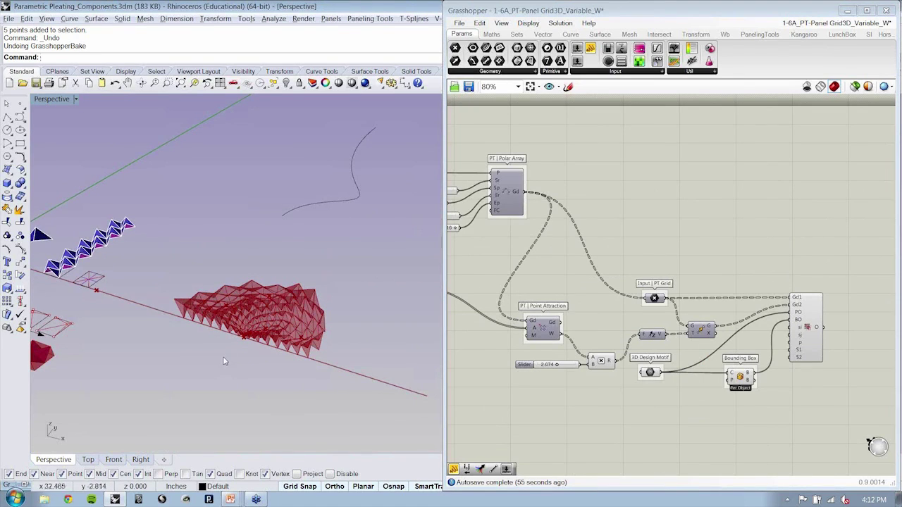
pyautogui.keyDown('shift'); pyautogui.moveTo(224, 349); pyautogui.dragTo(662, 254, button='right'); pyautogui.keyUp('shift')
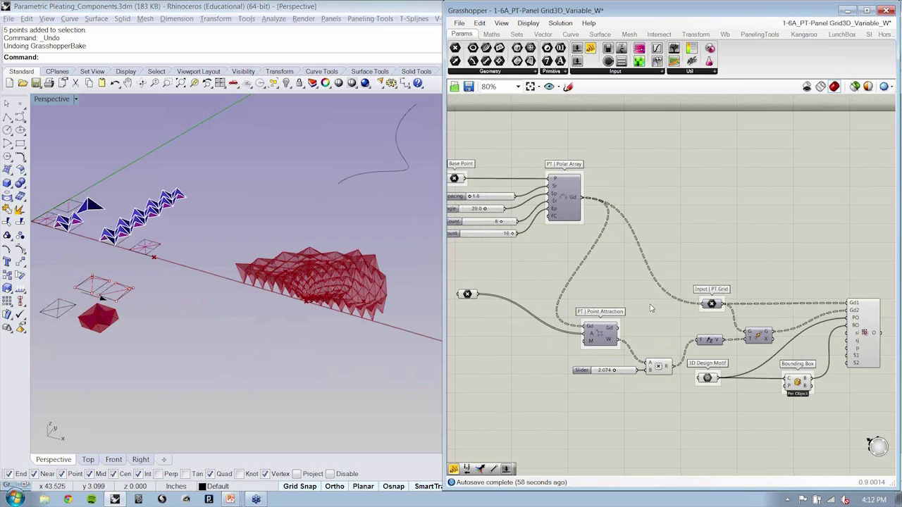
pyautogui.hotkey('ctrl', 's')
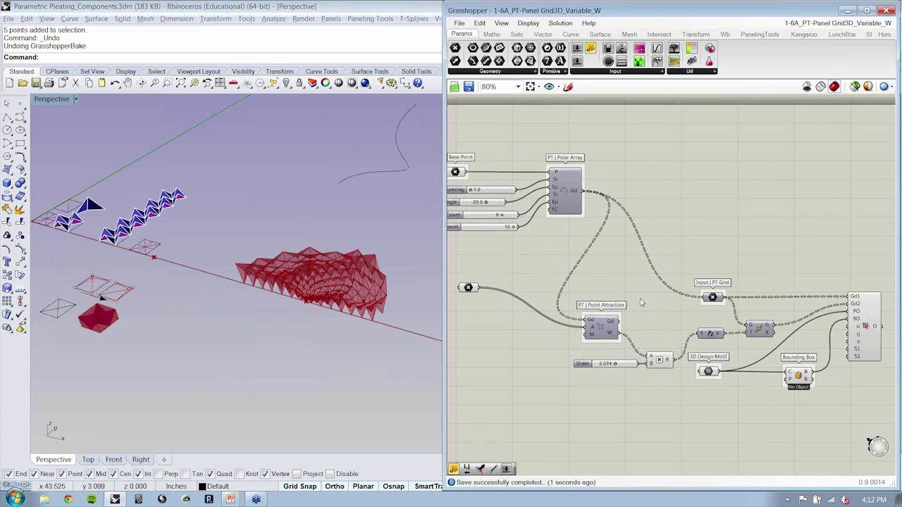
# - Save the definition in the Post folder under the new name 1-6B_PT-Panel Grid3D_Surface Variable_W
pyautogui.click(460, 24)
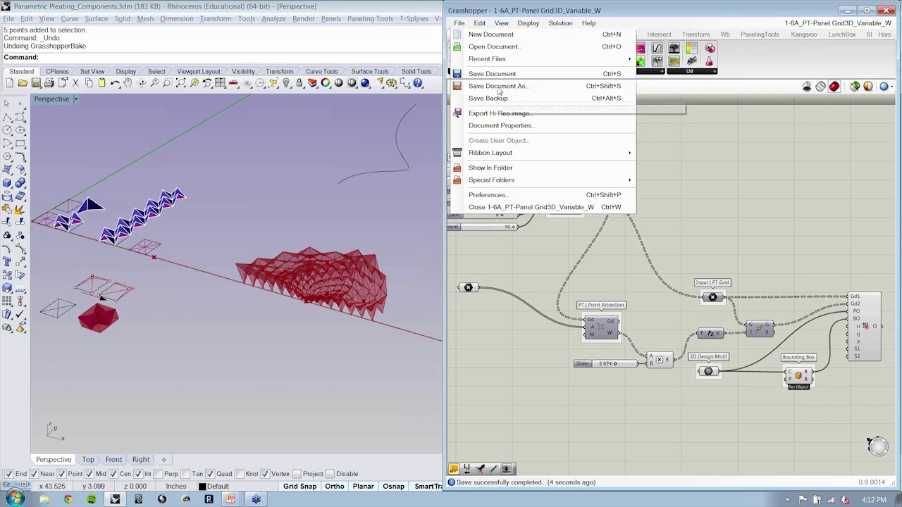
pyautogui.click(498, 87)
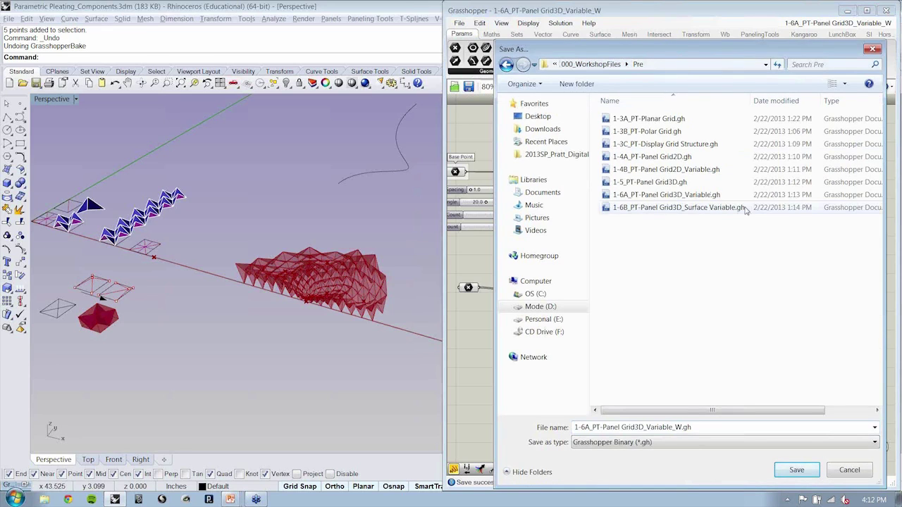
pyautogui.click(704, 207)
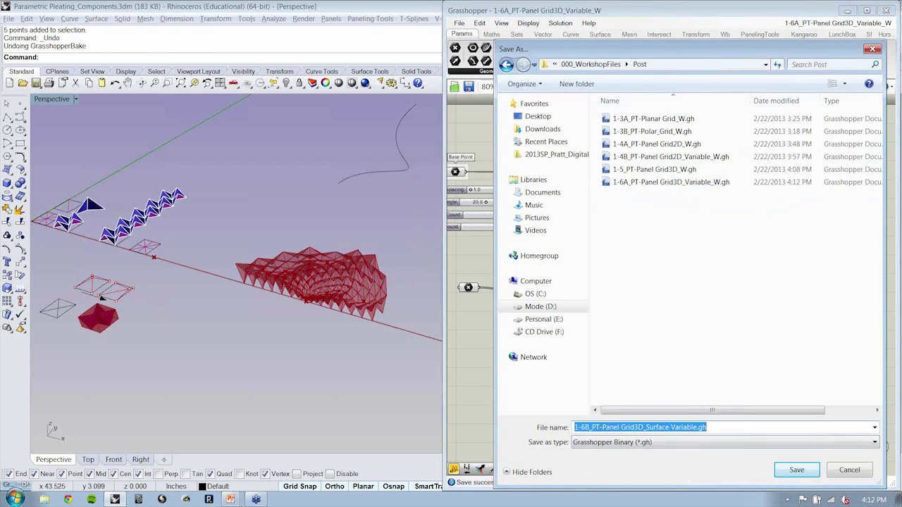
pyautogui.moveTo(696, 427); pyautogui.dragTo(815, 439)
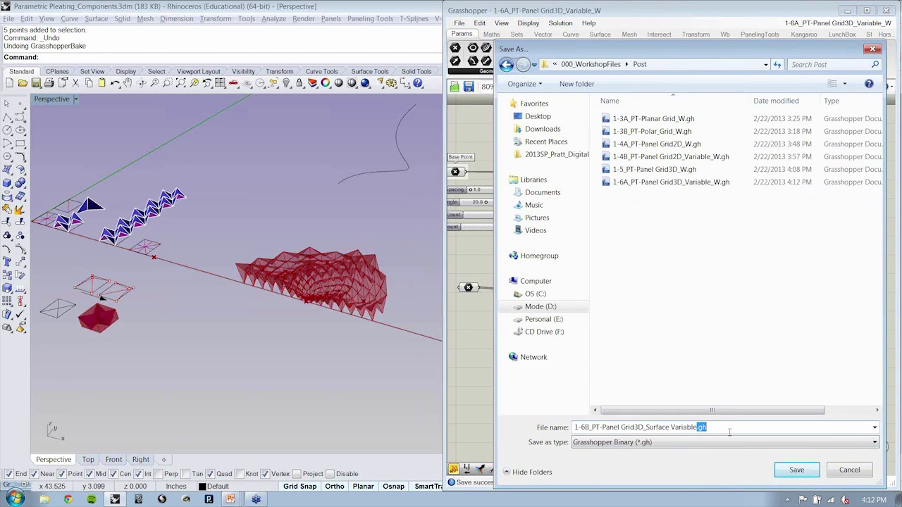
pyautogui.write('_W')
pyautogui.press('Return')
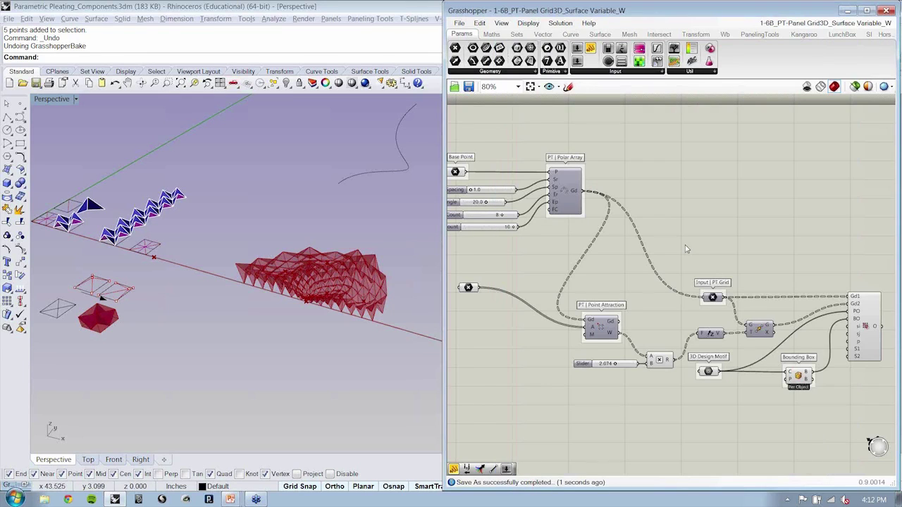
# - Delete the Base Point, its four grid sliders and the Polar Array component
pyautogui.moveTo(687, 248); pyautogui.dragTo(713, 249, button='right')
pyautogui.moveTo(621, 146); pyautogui.dragTo(479, 240)
pyautogui.press('Delete')
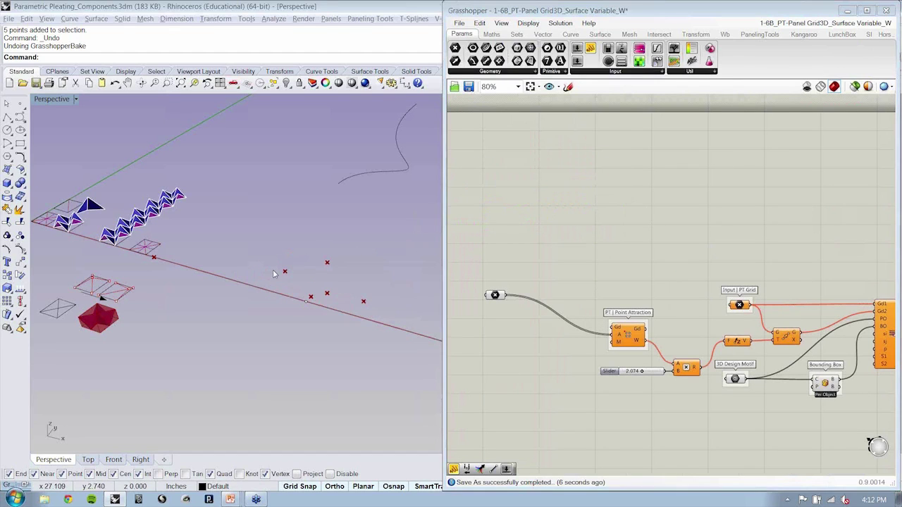
# - Delete the attractor Point parameter, Point Attraction, multiplier slider, Multiplication, Unit Z and Move components
pyautogui.keyDown('shift'); pyautogui.moveTo(292, 270); pyautogui.dragTo(246, 262, button='right'); pyautogui.keyUp('shift')
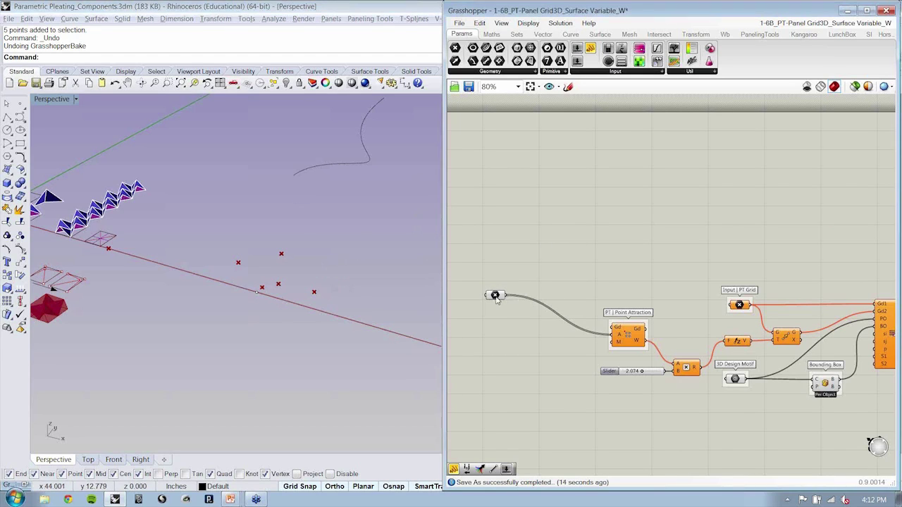
pyautogui.moveTo(495, 295); pyautogui.dragTo(572, 336)
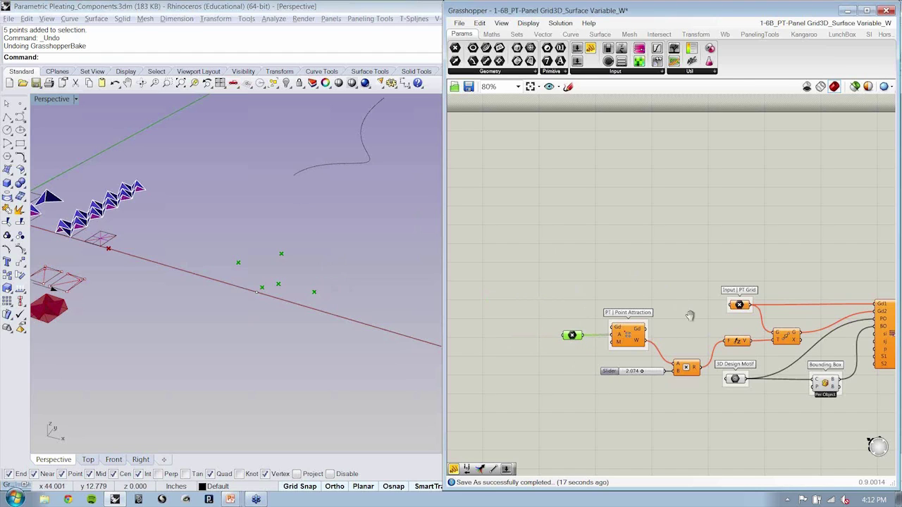
pyautogui.moveTo(689, 316); pyautogui.dragTo(595, 312, button='right')
pyautogui.moveTo(755, 321); pyautogui.dragTo(739, 281, button='right')
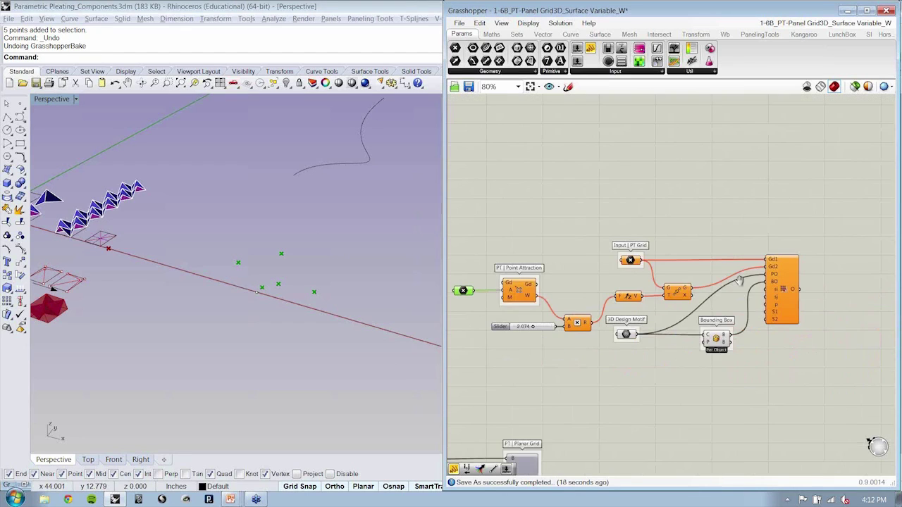
pyautogui.scroll(3, 739, 280)
pyautogui.scroll(-2, 713, 262)
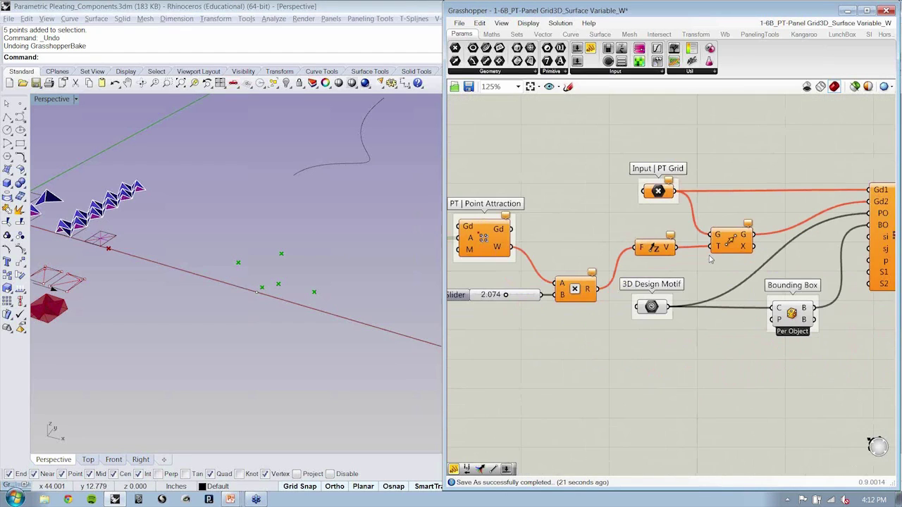
pyautogui.scroll(-1, 710, 260)
pyautogui.moveTo(603, 192); pyautogui.dragTo(460, 302)
pyautogui.press('Delete')
# - Shift the remaining motif and panel components toward the canvas's upper-left corner and delete the Input | PT Grid parameter
pyautogui.scroll(-1, 513, 286)
pyautogui.scroll(-3, 516, 181)
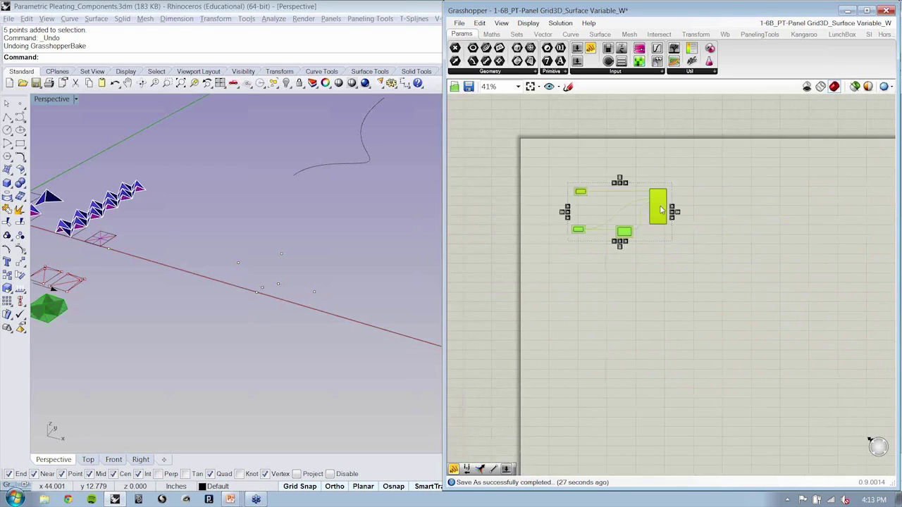
pyautogui.scroll(6, 592, 186)
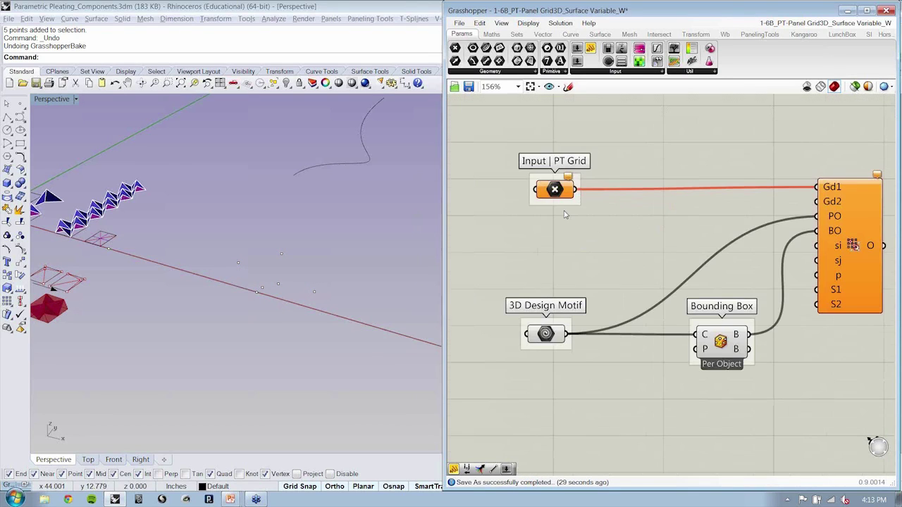
pyautogui.press('Delete')
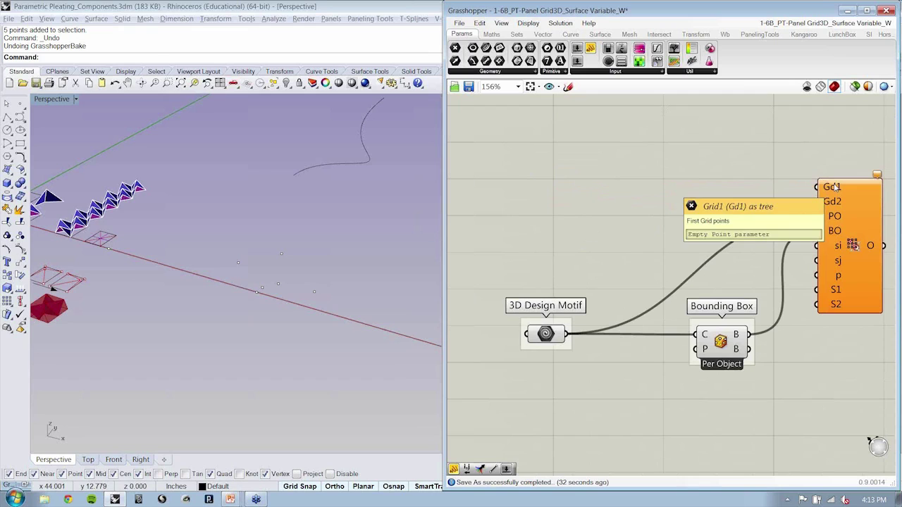
# - Move the Bounding Box below the motif wire and shift the paneling component lower to clear space around its grid inputs
pyautogui.click(725, 342)
pyautogui.moveTo(725, 343); pyautogui.dragTo(668, 403)
pyautogui.click(757, 385)
pyautogui.moveTo(757, 383); pyautogui.dragTo(669, 340, button='right')
pyautogui.moveTo(765, 203); pyautogui.dragTo(770, 322)
pyautogui.click(607, 219)
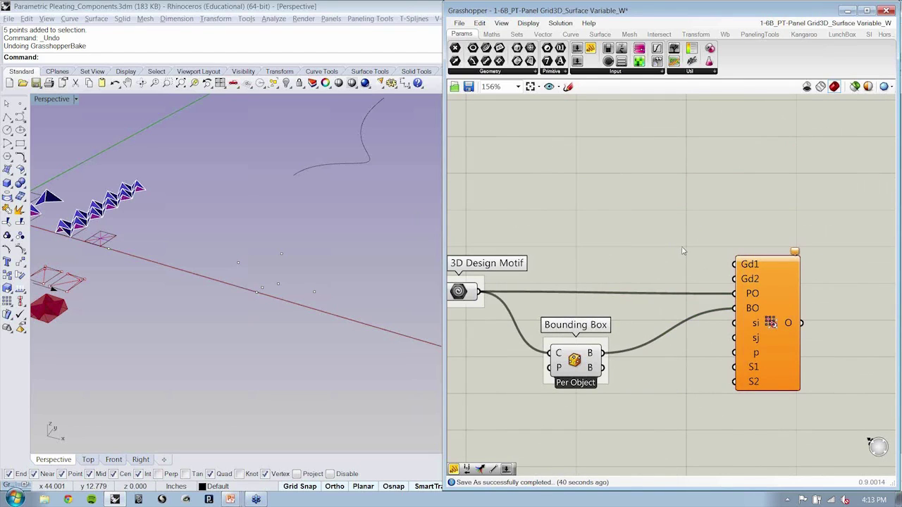
pyautogui.moveTo(682, 250); pyautogui.dragTo(682, 247, button='right')
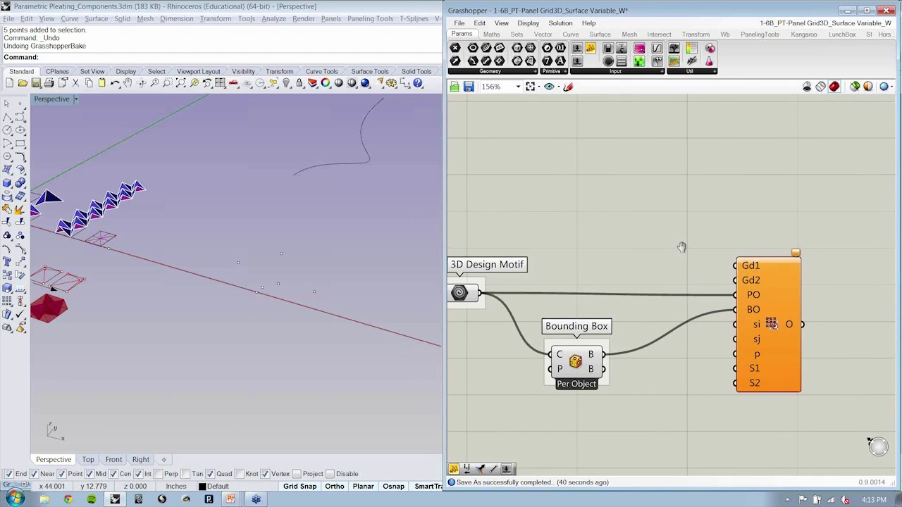
pyautogui.scroll(-2, 669, 244)
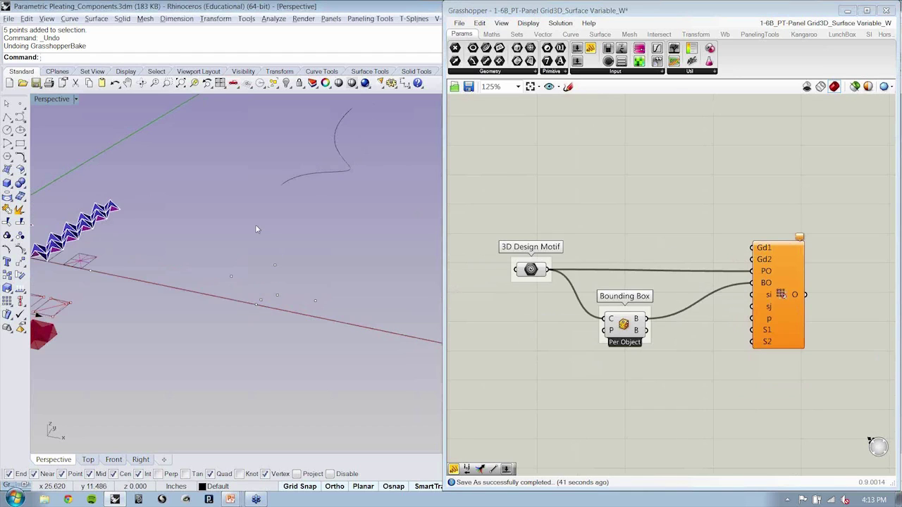
# - In Rhino, delete the S-shaped curve beyond the points and maximize the Top view
pyautogui.click(325, 187)
pyautogui.press('Delete')
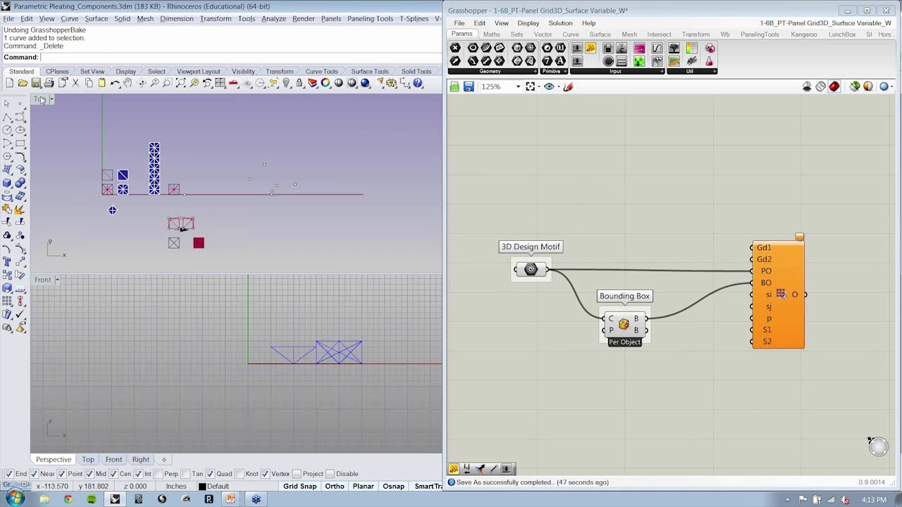
pyautogui.doubleClick(40, 98)
pyautogui.click(20, 116)
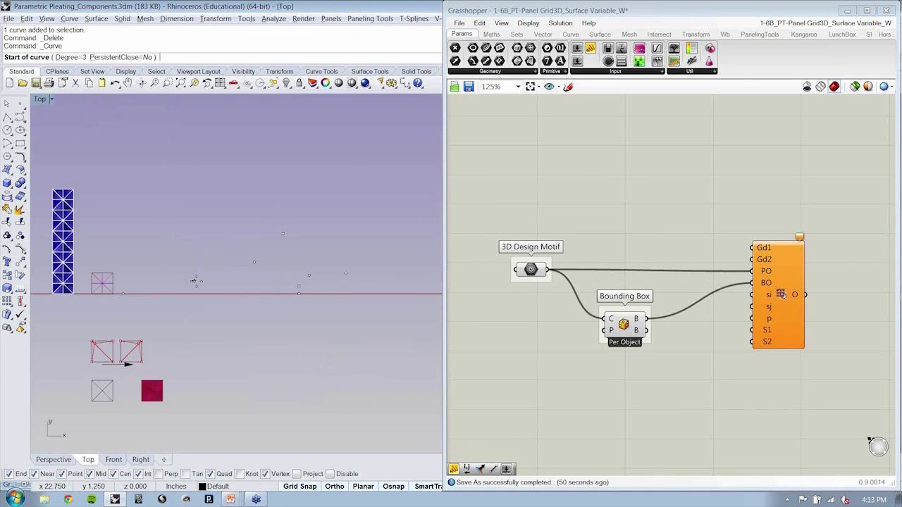
pyautogui.click(285, 283)
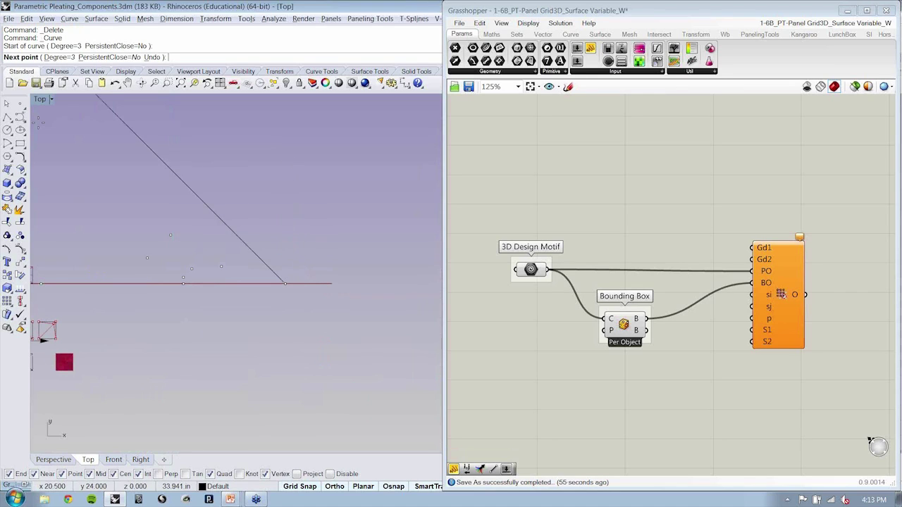
pyautogui.press('Escape')
# - Draw a one-turn helix with a 23.5-inch axis running up from the X axis and a radius of about 1.75 inches
pyautogui.write('Hel')
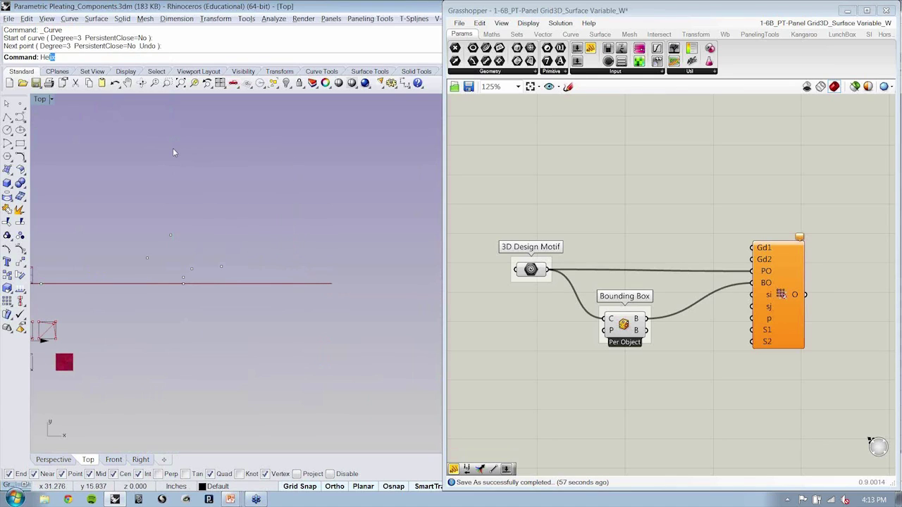
pyautogui.write('ix')
pyautogui.press('Return')
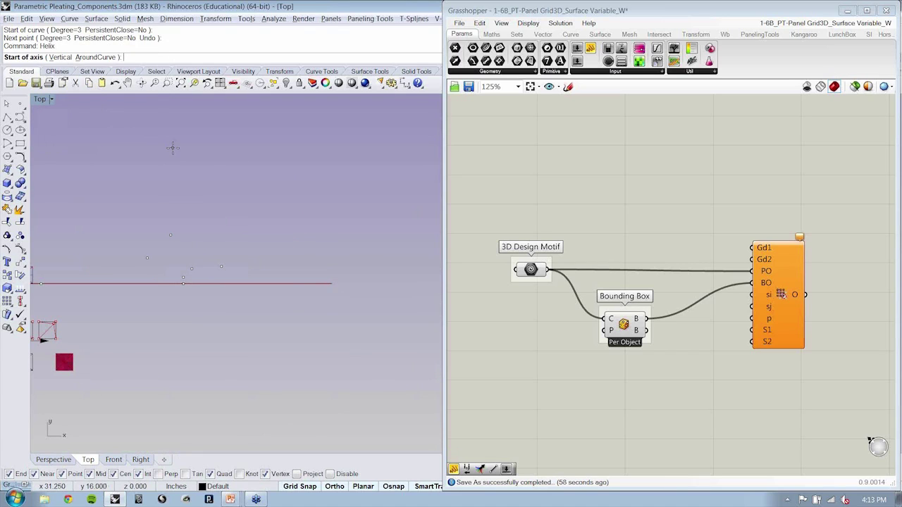
pyautogui.click(327, 283)
pyautogui.moveTo(338, 139); pyautogui.dragTo(324, 214, button='right')
pyautogui.click(326, 160)
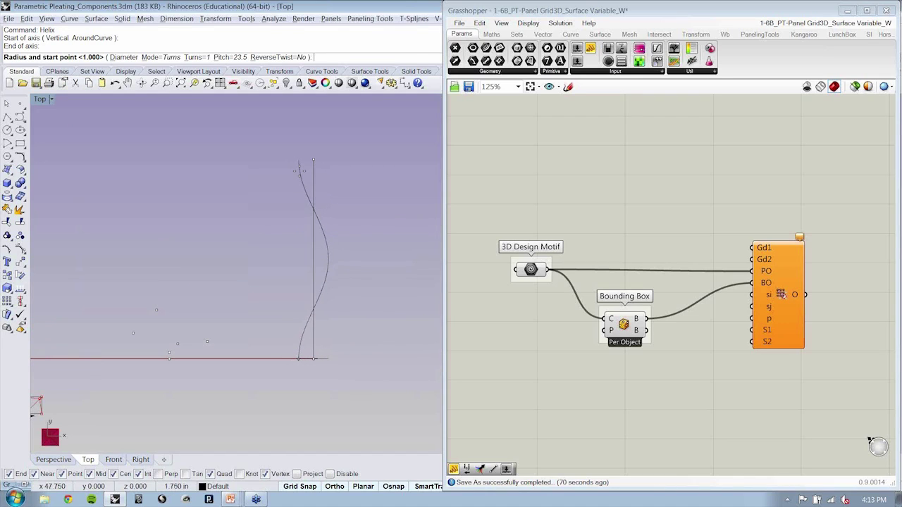
pyautogui.click(299, 170)
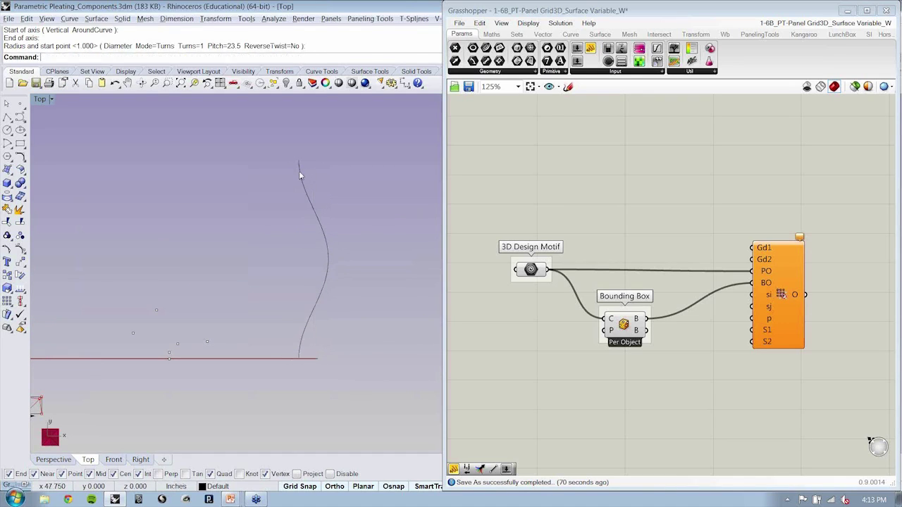
# - Mirror a copy of the helix in the Perspective view about a plane starting at its midpoint and running along Y
pyautogui.click(299, 170)
pyautogui.doubleClick(40, 98)
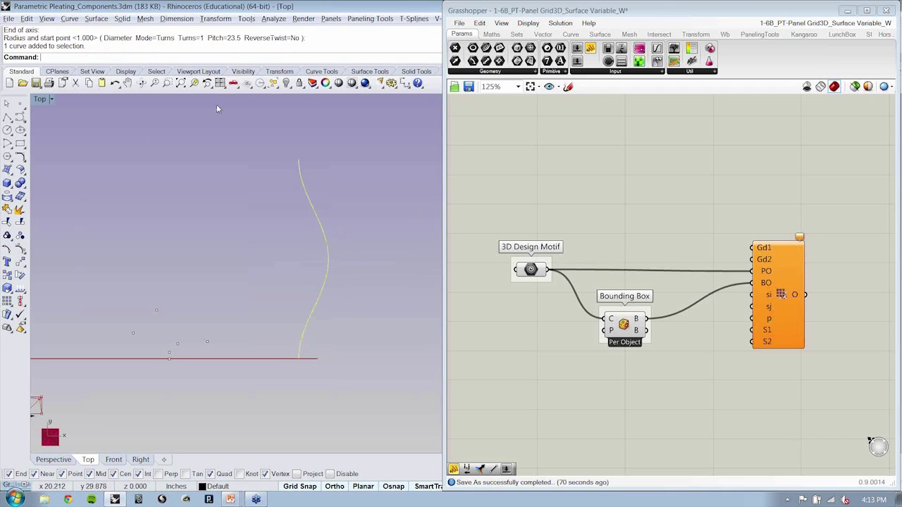
pyautogui.moveTo(287, 184); pyautogui.dragTo(213, 199, button='right')
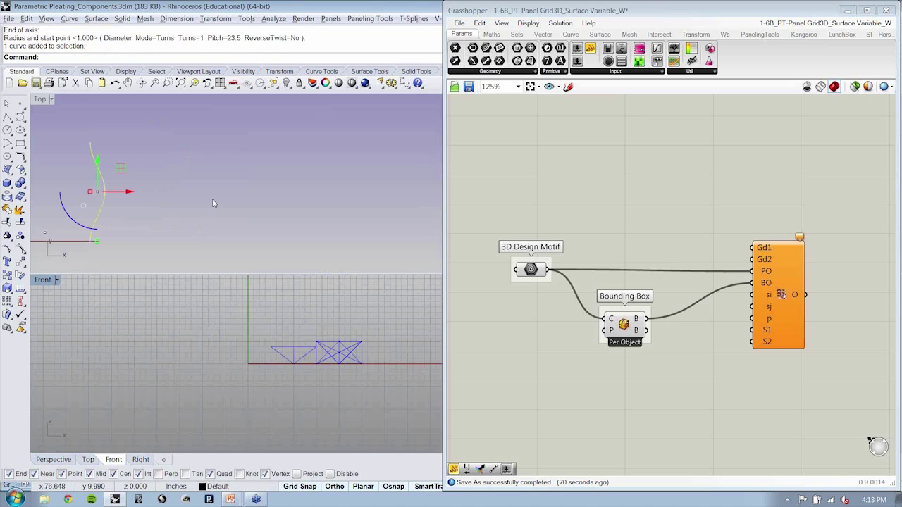
pyautogui.hotkey('ctrl', 'm')
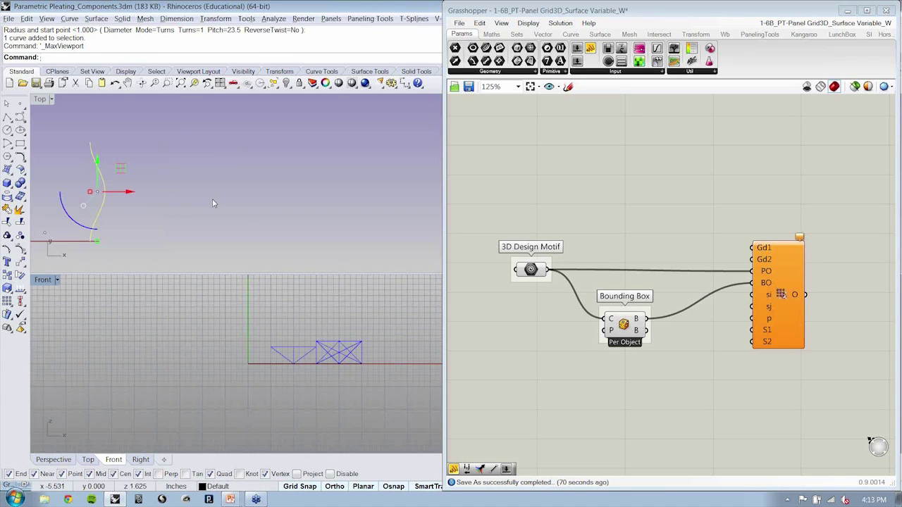
pyautogui.hotkey('ctrl', 'F3')
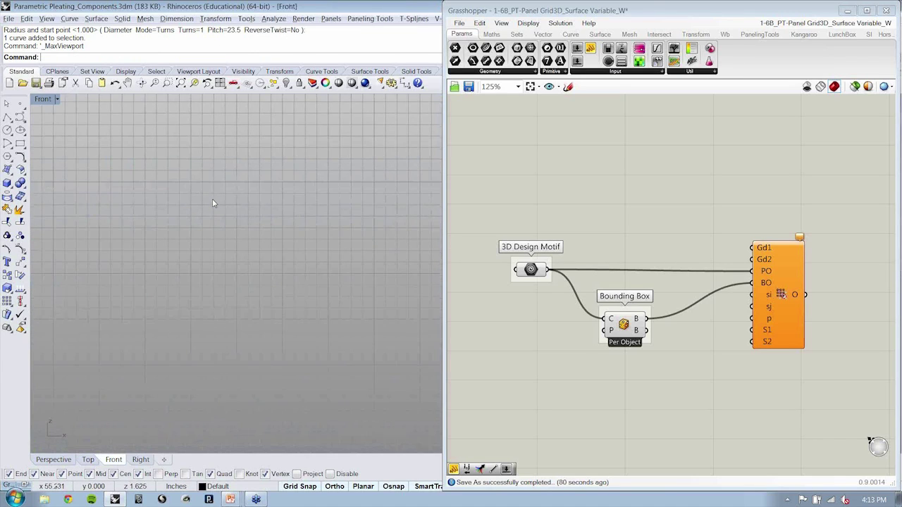
pyautogui.hotkey('ctrl', 'Tab')
pyautogui.moveTo(285, 304); pyautogui.dragTo(277, 321, button='right')
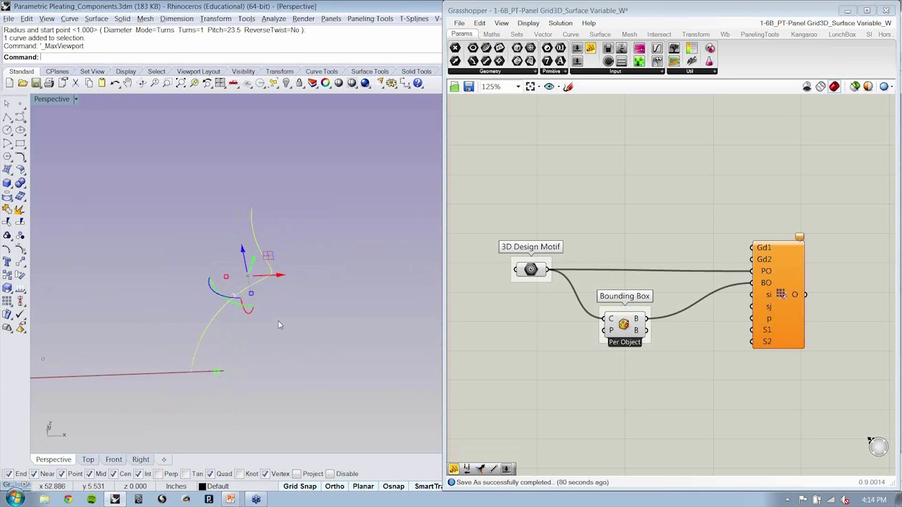
pyautogui.write('mi')
pyautogui.press('Return')
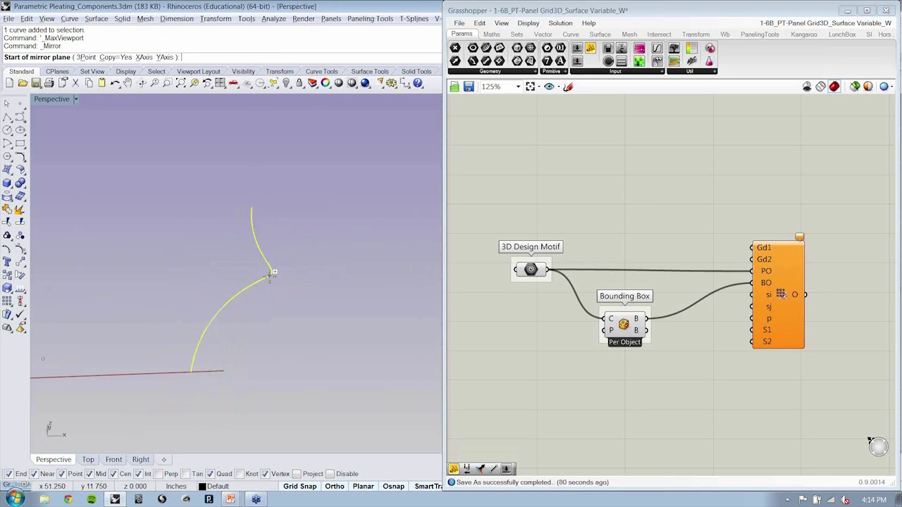
pyautogui.click(274, 272)
pyautogui.click(281, 233)
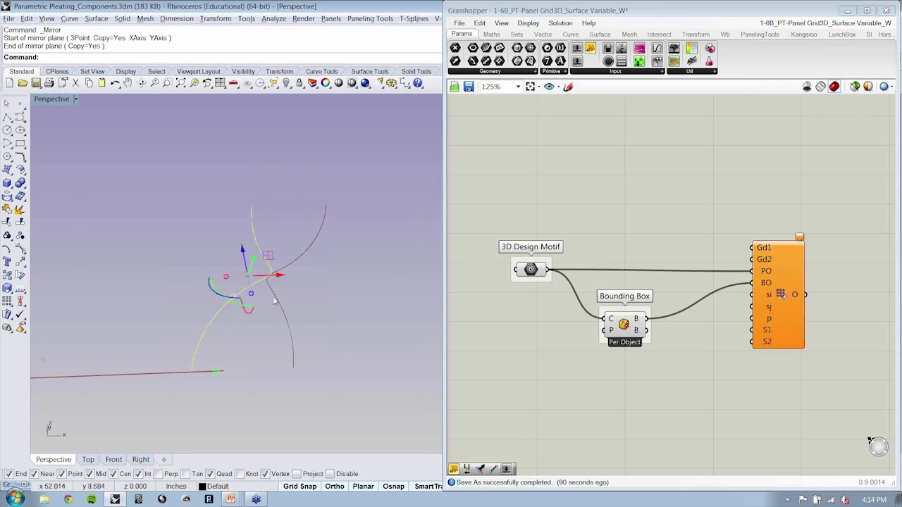
# - Move the mirrored curve about 2.25 inches along X, away from the original helix
pyautogui.click(262, 277)
pyautogui.moveTo(260, 276); pyautogui.dragTo(288, 276)
pyautogui.click(268, 330)
pyautogui.moveTo(267, 331); pyautogui.dragTo(255, 308, button='right')
# - Loft a surface between the two mirrored curves using Normal style and Do not simplify, with their start points aligned without twisting
pyautogui.write('loft')
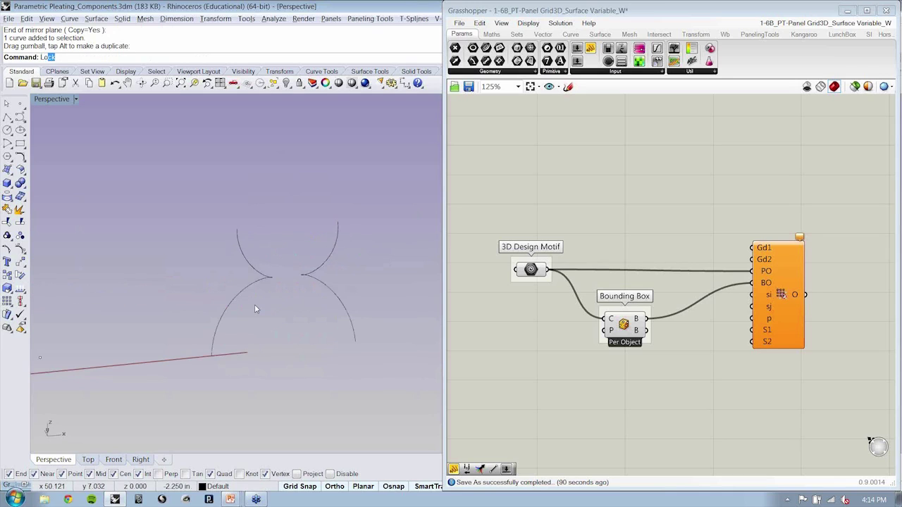
pyautogui.press('Return')
pyautogui.click(319, 280)
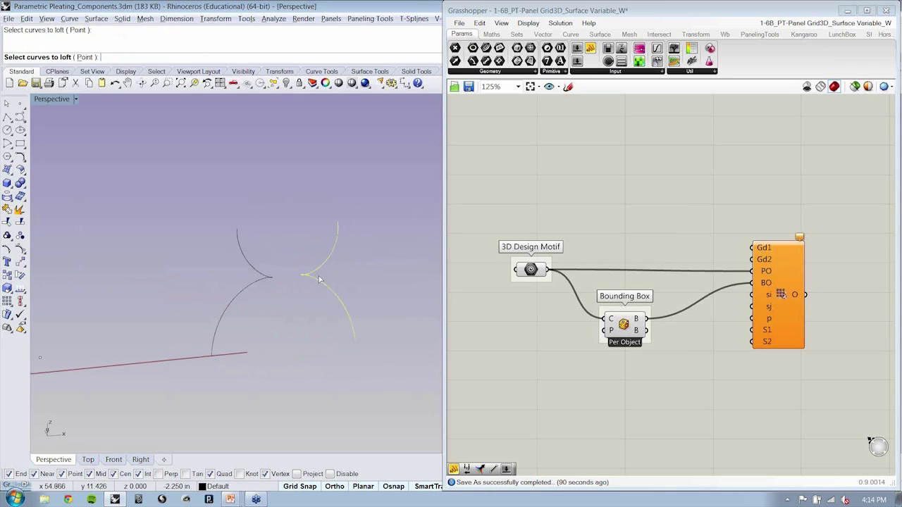
pyautogui.click(269, 279)
pyautogui.press('Return')
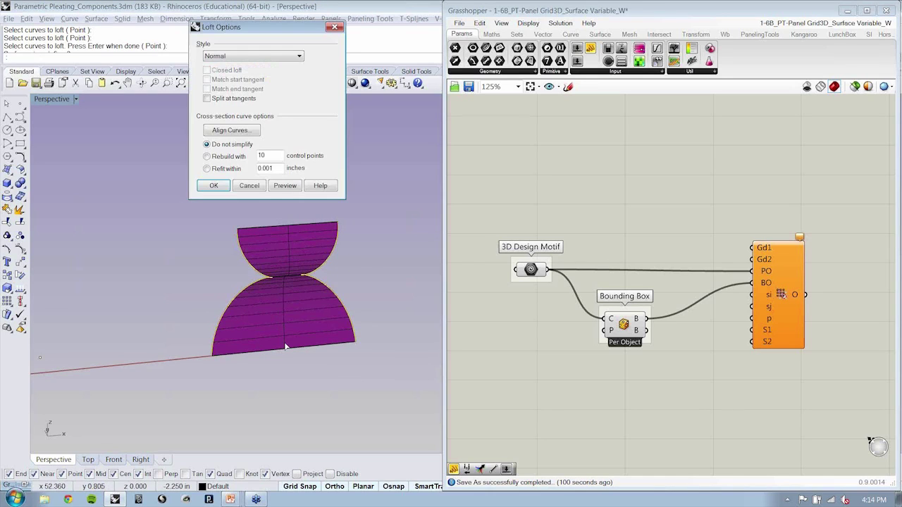
pyautogui.moveTo(285, 346); pyautogui.dragTo(314, 370, button='right')
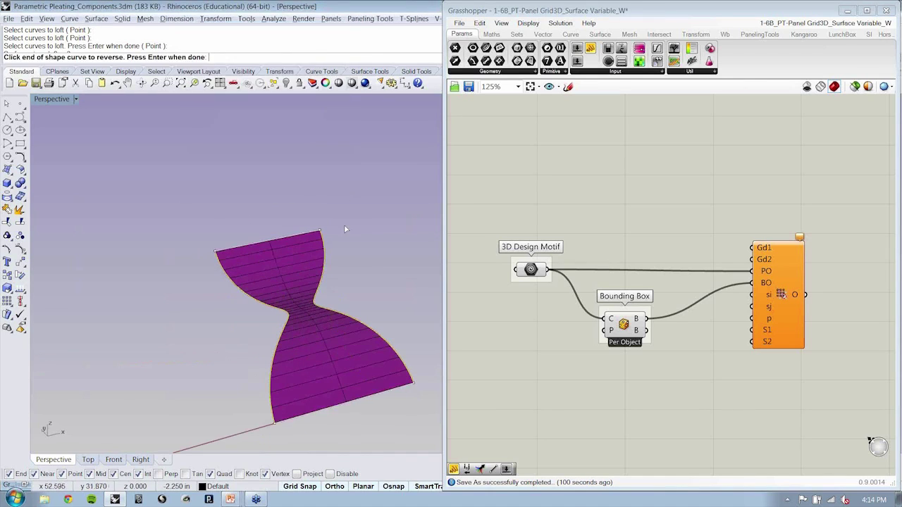
pyautogui.click(217, 253)
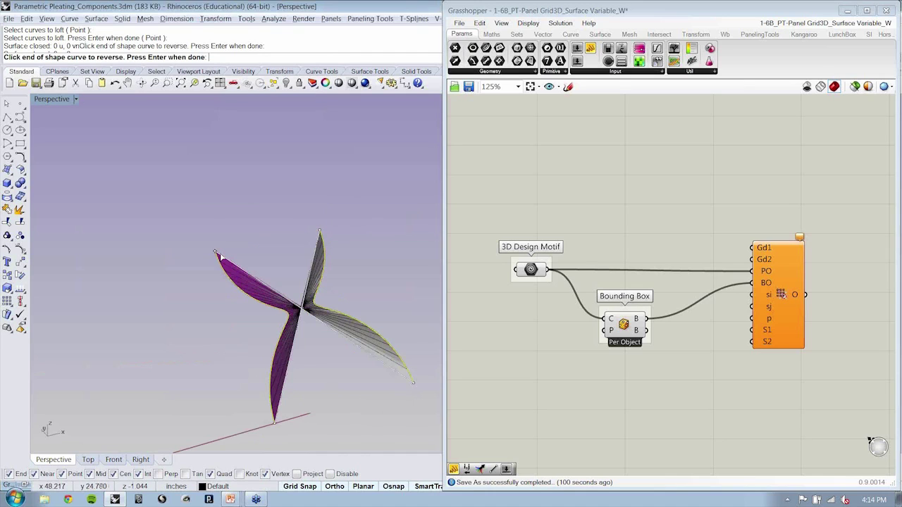
pyautogui.click(217, 254)
pyautogui.moveTo(220, 257); pyautogui.dragTo(304, 284, button='right')
pyautogui.rightClick(304, 281)
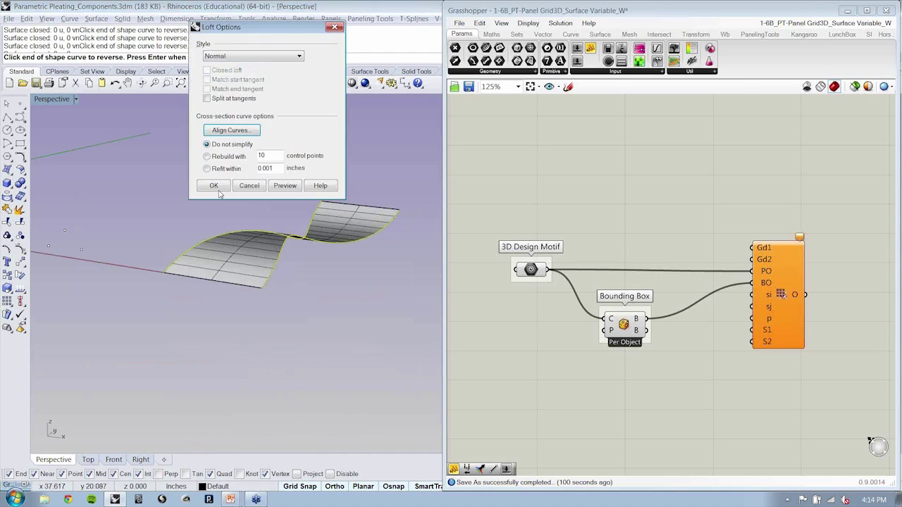
pyautogui.click(214, 186)
# - Select the lofted surface, zoom to it and minimize the Grasshopper window
pyautogui.moveTo(219, 191); pyautogui.dragTo(266, 284, button='right')
pyautogui.click(249, 328)
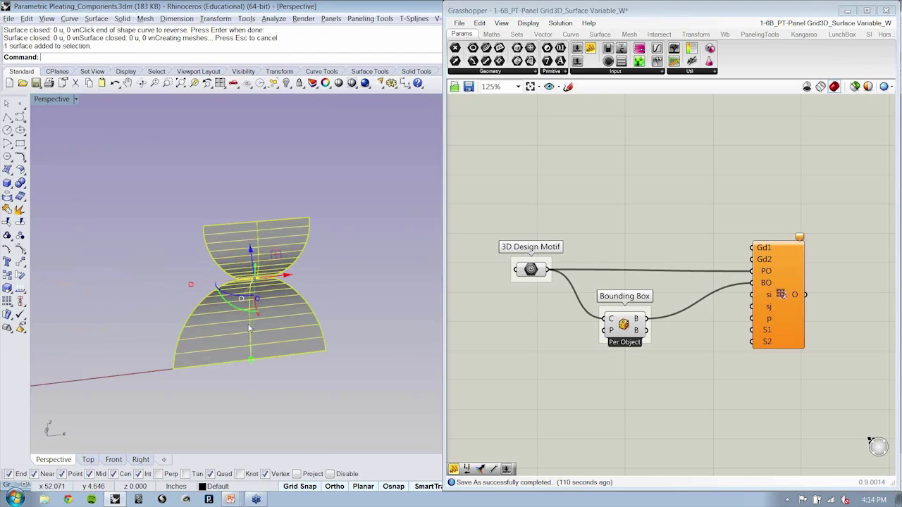
pyautogui.write('ZS')
pyautogui.press('Return')
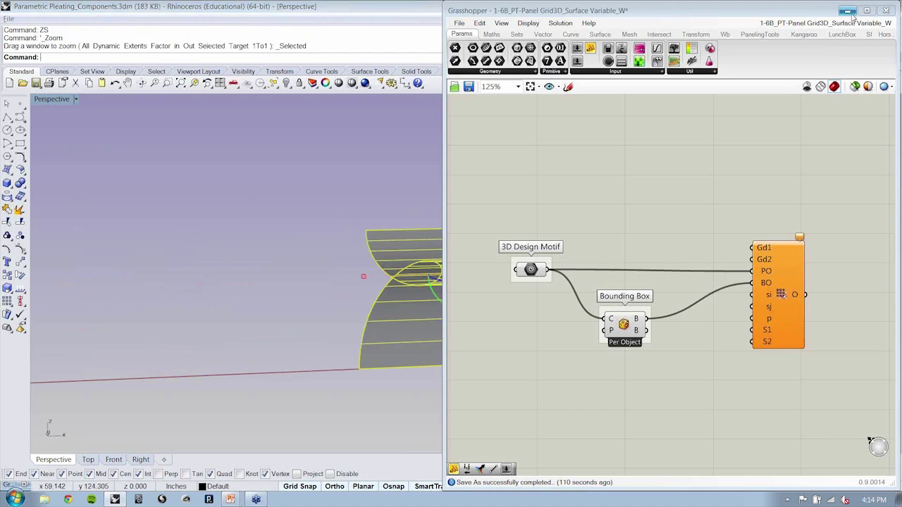
pyautogui.click(847, 10)
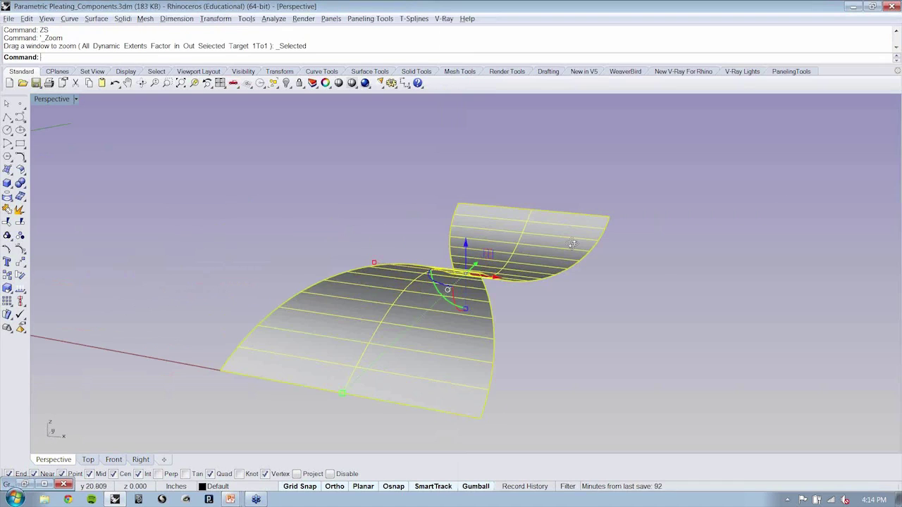
# - Copy the lofted surface vertically about 2.75 inches above the original
pyautogui.moveTo(573, 244); pyautogui.dragTo(460, 292, button='right')
pyautogui.click(449, 277)
pyautogui.write('c')
pyautogui.press('Return')
pyautogui.write('v')
pyautogui.press('Return')
pyautogui.click(526, 210)
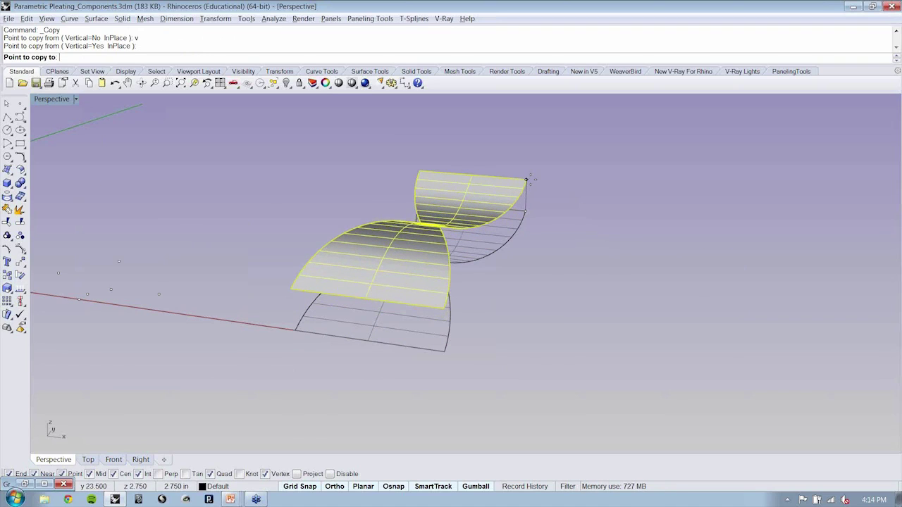
pyautogui.click(525, 180)
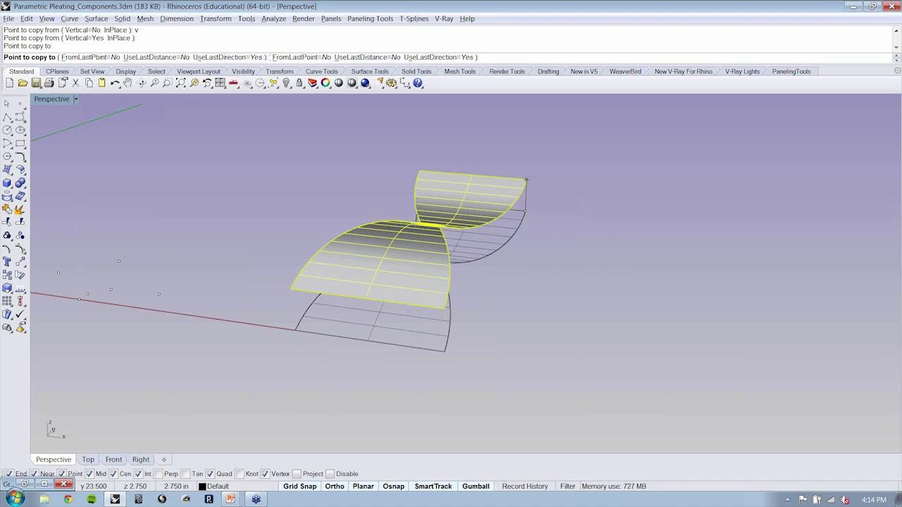
pyautogui.rightClick(530, 179)
# - Lower the upper surface copy by about 1.25 inches toward the original surface
pyautogui.moveTo(530, 179)
pyautogui.mouseDown(button='right')
pyautogui.moveTo(572, 214)
pyautogui.moveTo(363, 233)
pyautogui.moveTo(422, 215)
pyautogui.moveTo(460, 241)
pyautogui.mouseUp(button='right')
pyautogui.click(480, 227)
pyautogui.moveTo(460, 241)
pyautogui.mouseDown()
pyautogui.moveTo(462, 209)
pyautogui.moveTo(469, 245)
pyautogui.moveTo(474, 232)
pyautogui.mouseUp()
pyautogui.press('Escape')
pyautogui.moveTo(474, 231)
pyautogui.mouseDown(button='right')
pyautogui.moveTo(493, 326)
pyautogui.moveTo(597, 296)
pyautogui.moveTo(543, 285)
pyautogui.moveTo(470, 236)
pyautogui.moveTo(462, 244)
pyautogui.mouseUp(button='right')
pyautogui.click(470, 236)
pyautogui.moveTo(455, 200); pyautogui.dragTo(455, 221)
# - Examine the spacing between the two stacked surfaces from the side and from above
pyautogui.moveTo(455, 220); pyautogui.dragTo(479, 336, button='right')
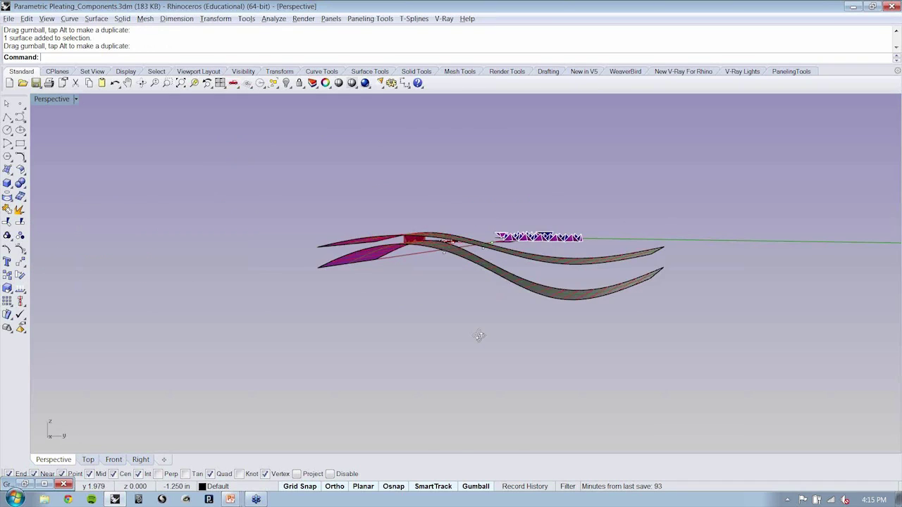
pyautogui.scroll(3, 540, 297)
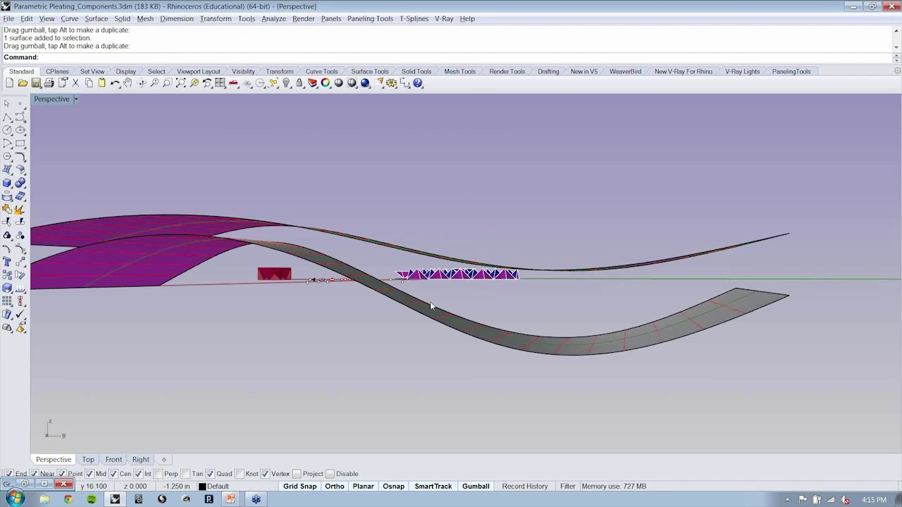
pyautogui.scroll(-3, 436, 305)
pyautogui.moveTo(443, 304); pyautogui.dragTo(362, 259, button='right')
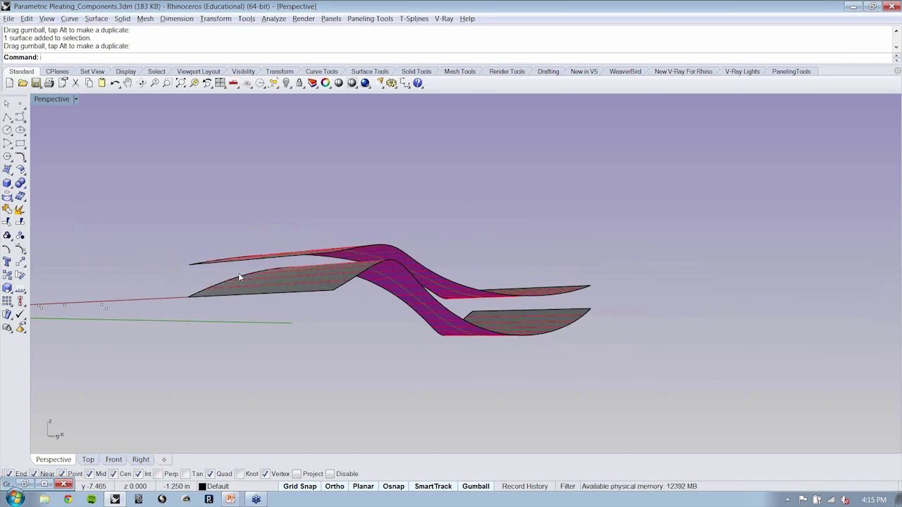
pyautogui.moveTo(240, 277); pyautogui.dragTo(377, 239, button='right')
pyautogui.scroll(-3, 400, 277)
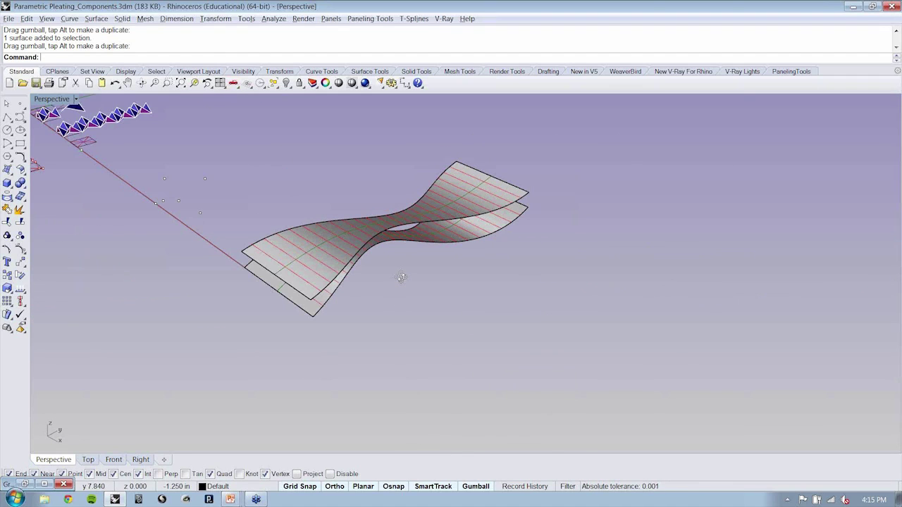
pyautogui.moveTo(401, 277); pyautogui.dragTo(430, 296, button='right')
# - Move the red 3D motif mesh and its curve along X to a spot near the two surfaces
pyautogui.scroll(3, 216, 320)
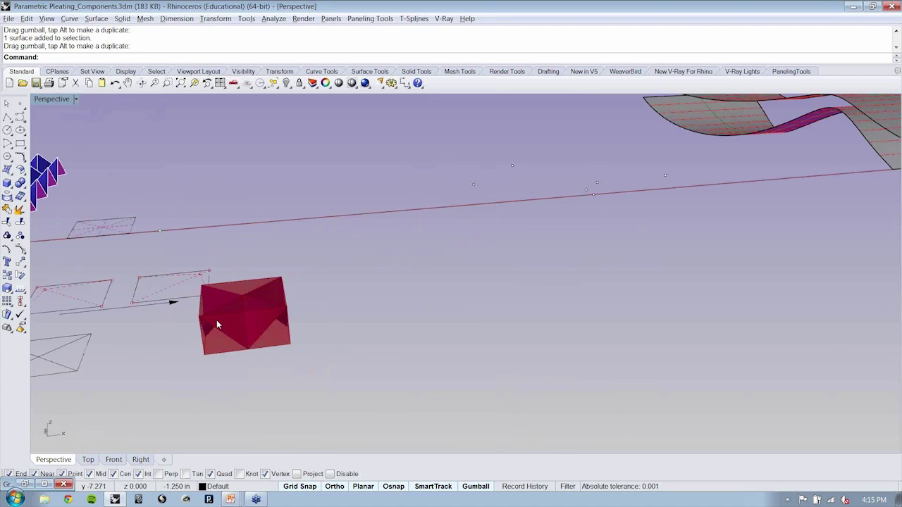
pyautogui.click(219, 351)
pyautogui.keyDown('shift'); pyautogui.click(218, 351); pyautogui.keyUp('shift')
pyautogui.scroll(-4, 216, 350)
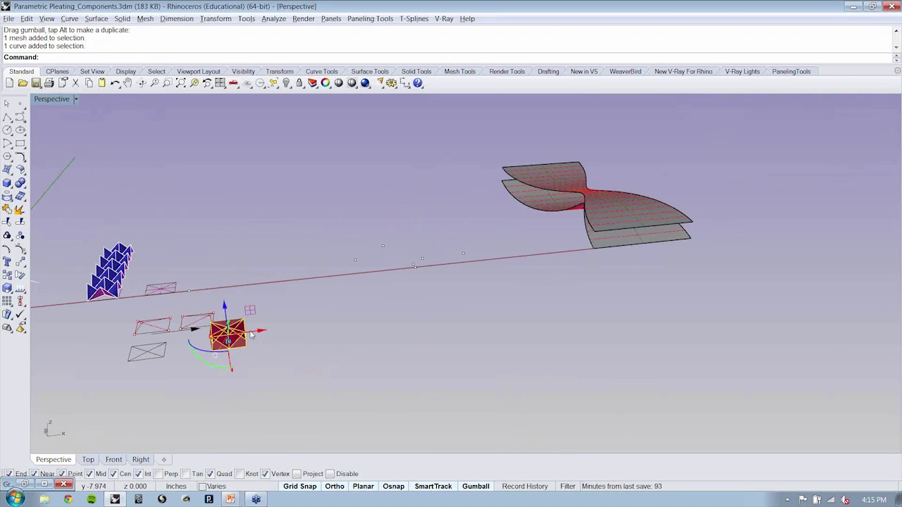
pyautogui.moveTo(253, 334); pyautogui.dragTo(613, 312)
pyautogui.moveTo(613, 315); pyautogui.dragTo(578, 317, button='right')
pyautogui.click(357, 363)
pyautogui.keyDown('shift'); pyautogui.moveTo(440, 391); pyautogui.dragTo(397, 374, button='right'); pyautogui.keyUp('shift')
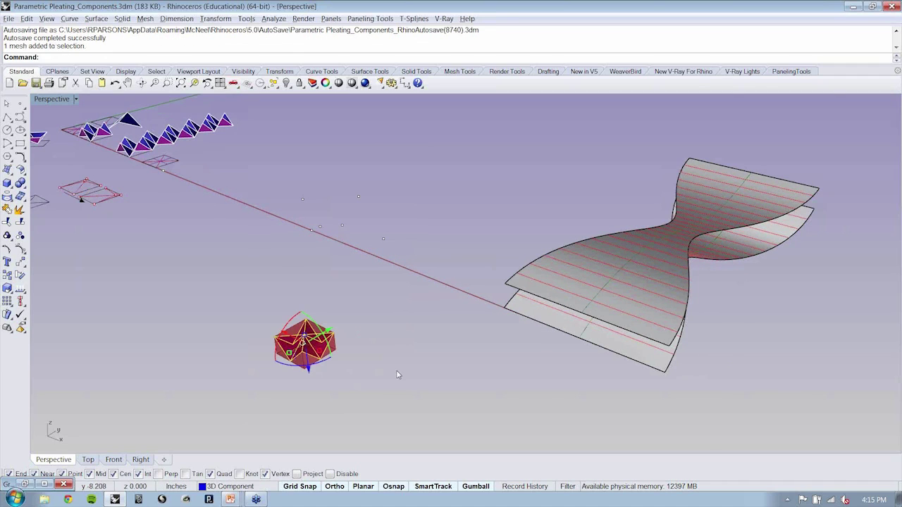
# - Reference the lower lofted surface in the first Surface parameter of the Grasshopper definition
pyautogui.click(396, 374)
pyautogui.keyDown('shift'); pyautogui.moveTo(539, 368); pyautogui.dragTo(465, 366, button='right'); pyautogui.keyUp('shift')
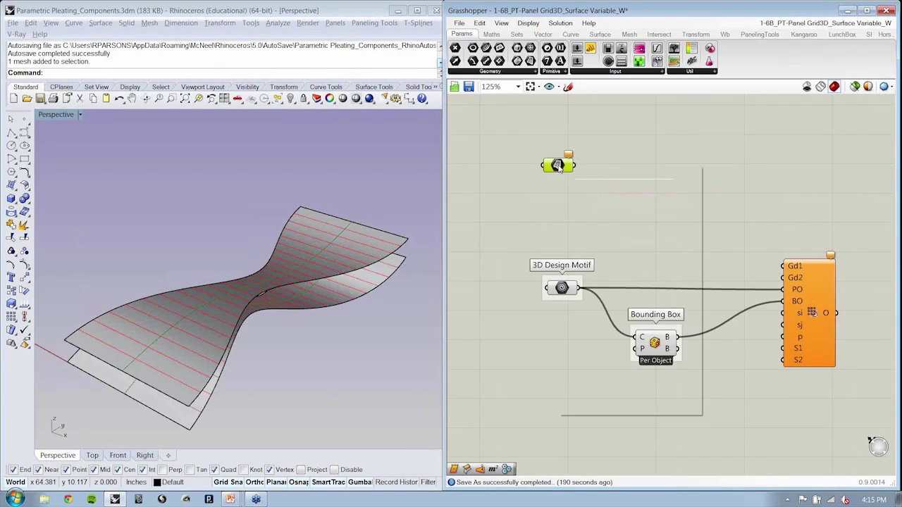
pyautogui.rightClick(557, 165)
pyautogui.click(605, 328)
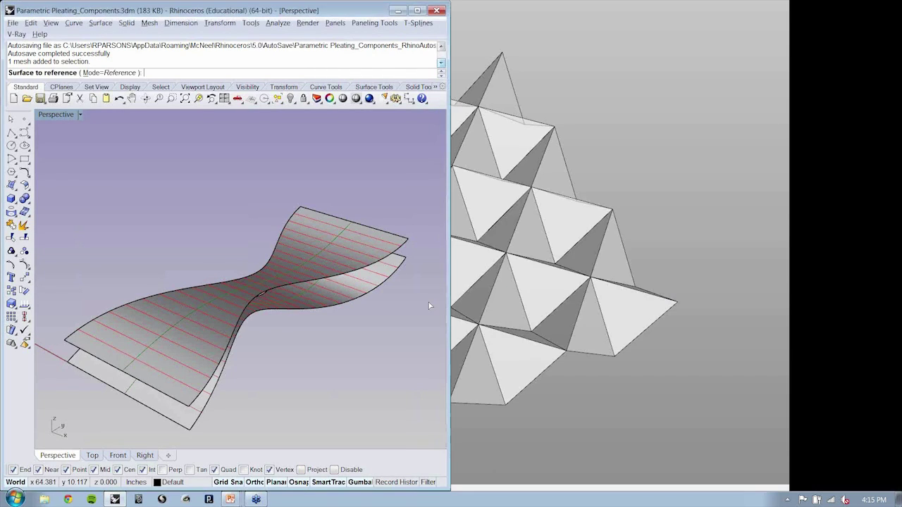
pyautogui.click(356, 283)
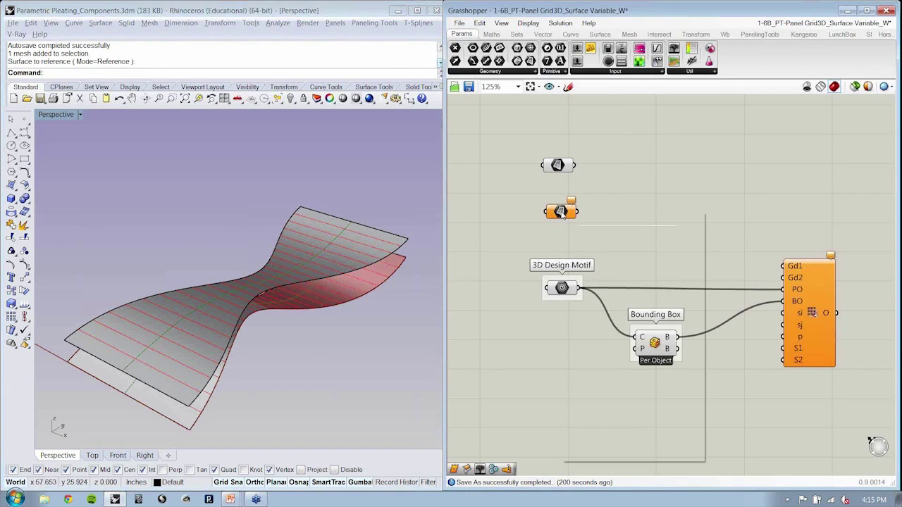
# - Reference the upper lofted surface in the second Surface parameter and hide both source surfaces in Rhino
pyautogui.rightClick(561, 211)
pyautogui.click(601, 373)
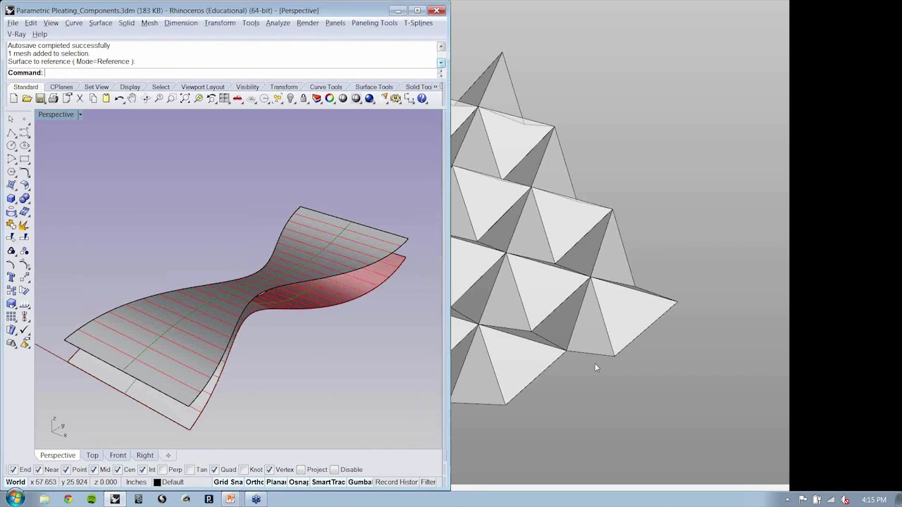
pyautogui.click(377, 230)
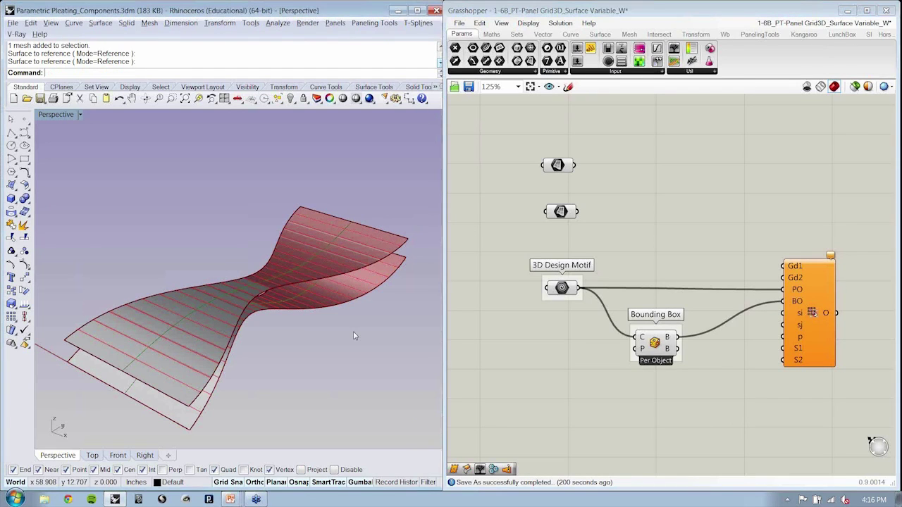
pyautogui.click(334, 275)
pyautogui.hotkey('ctrl', 'h')
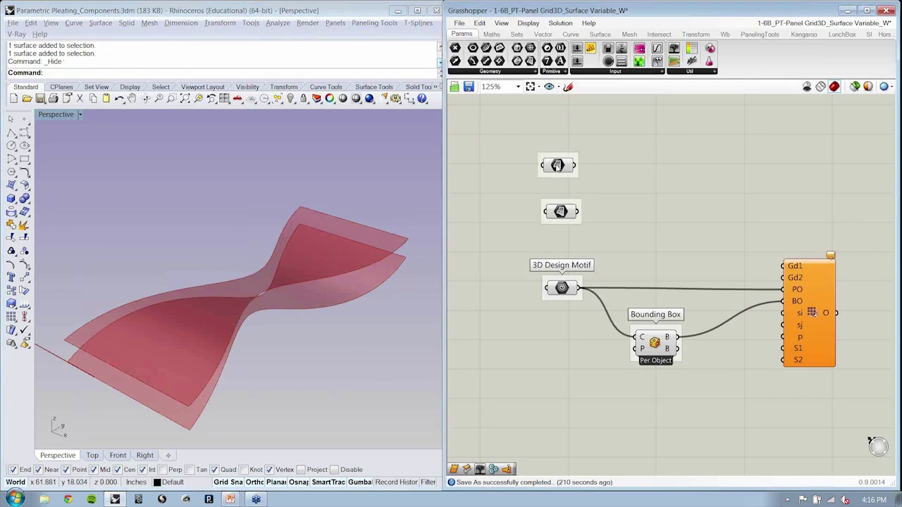
# - Label the group around the first surface parameter Srf1 and the group around the second Srf2
pyautogui.rightClick(557, 166)
pyautogui.write('Srf1')
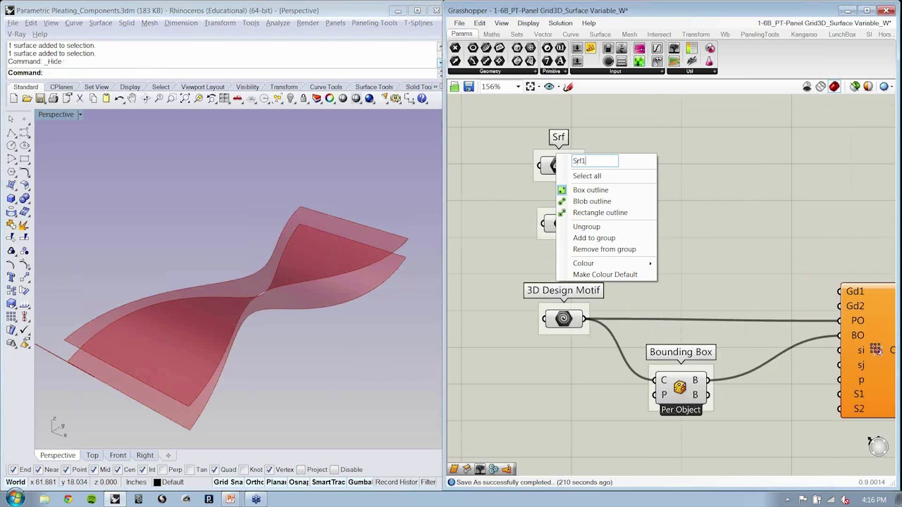
pyautogui.scroll(1, 557, 166)
pyautogui.click(476, 203)
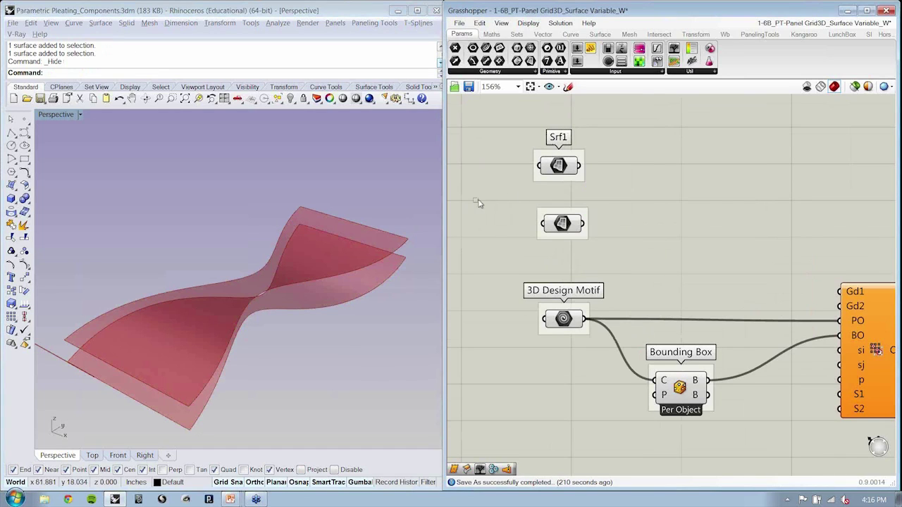
pyautogui.rightClick(560, 214)
pyautogui.write('Srf2')
pyautogui.click(682, 176)
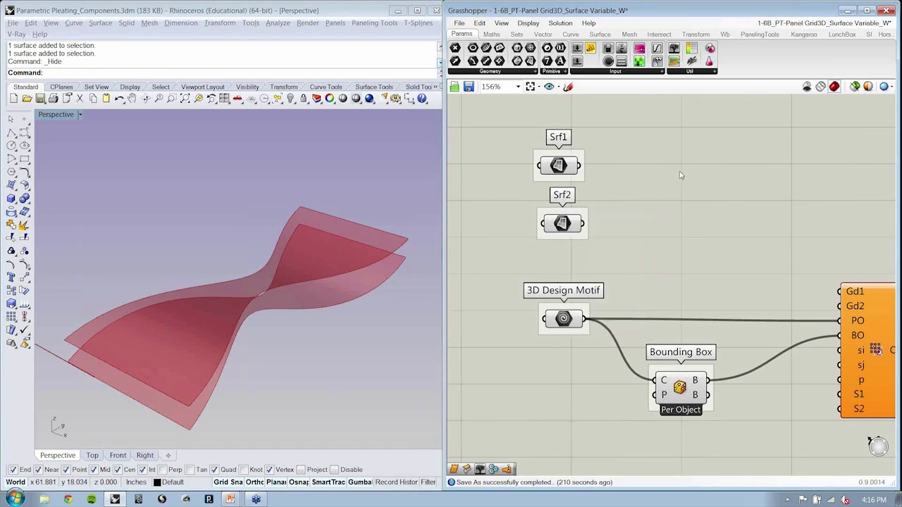
# - Add a PanelingTools Surface Domain Number grid component and connect its S input to Srf1
pyautogui.moveTo(663, 207); pyautogui.dragTo(646, 213, button='right')
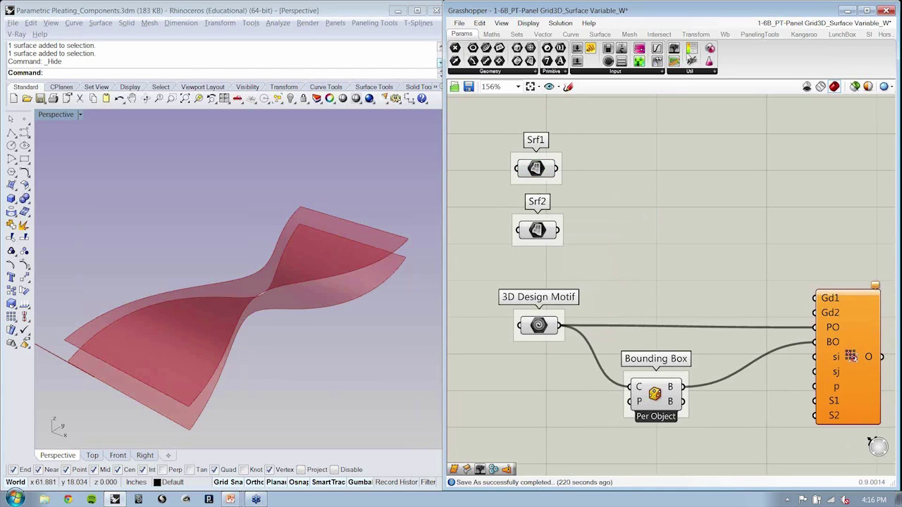
pyautogui.click(760, 36)
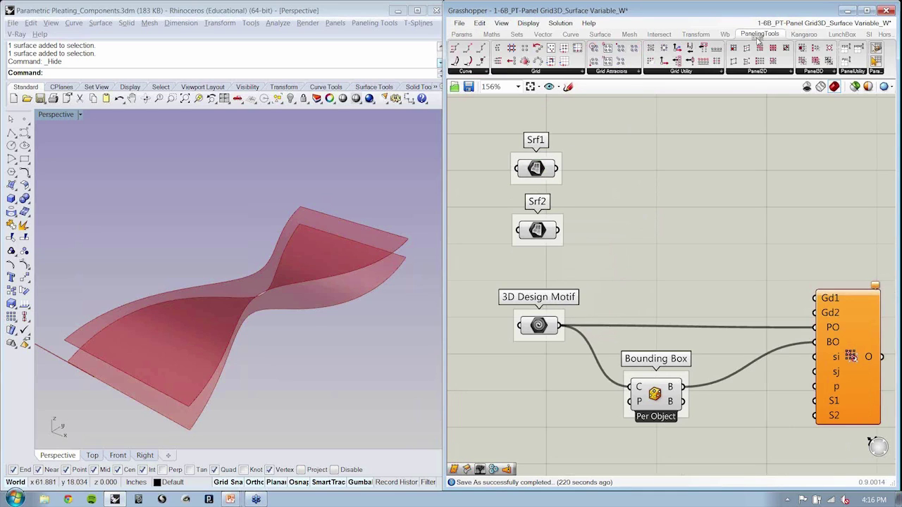
pyautogui.click(520, 74)
pyautogui.click(520, 73)
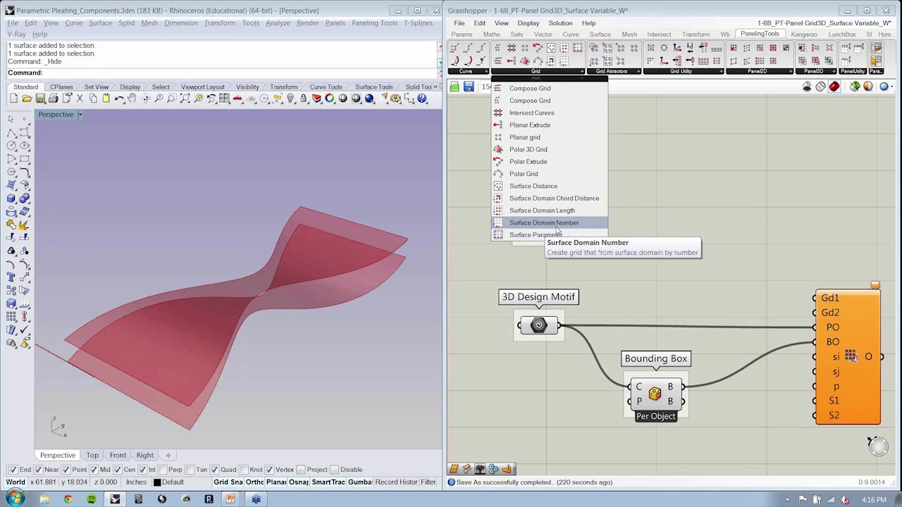
pyautogui.moveTo(556, 222); pyautogui.dragTo(703, 187)
pyautogui.moveTo(667, 163); pyautogui.dragTo(560, 169)
pyautogui.click(617, 200)
# - Place a second Surface Domain Number component beneath the first, connect its S input to Srf2 and line both components up
pyautogui.moveTo(698, 180); pyautogui.dragTo(692, 241)
pyautogui.moveTo(664, 225); pyautogui.dragTo(551, 237)
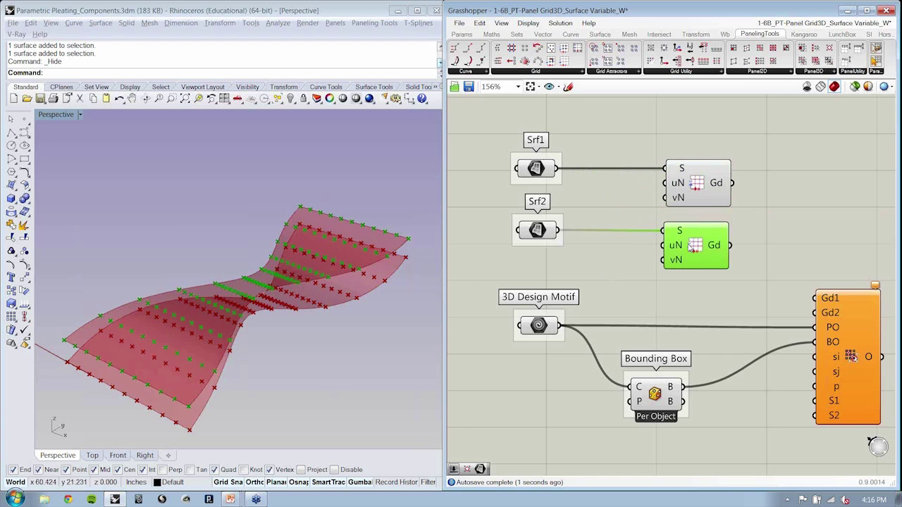
pyautogui.moveTo(725, 288); pyautogui.dragTo(676, 151)
pyautogui.click(655, 214)
pyautogui.click(615, 214)
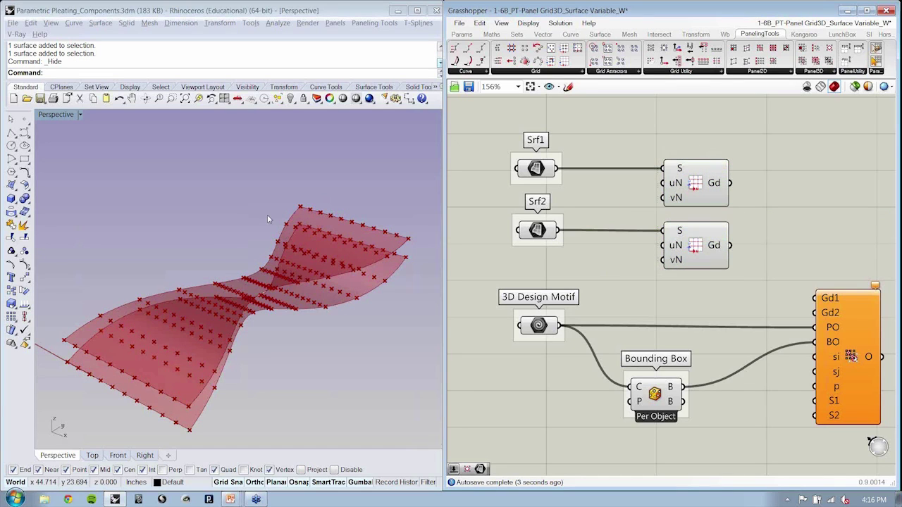
# - Add an integer number slider ranging from 2 to 20 with value 6 above the surface parameters
pyautogui.click(267, 214)
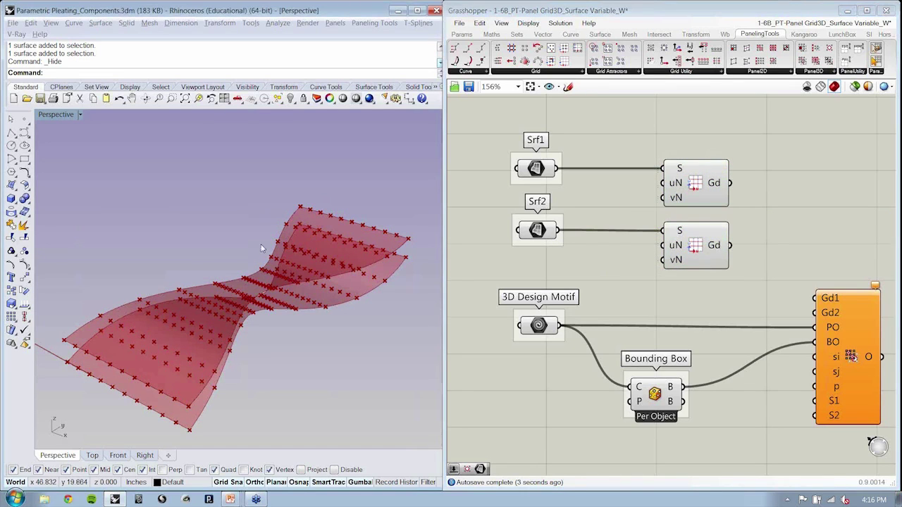
pyautogui.moveTo(260, 248); pyautogui.dragTo(284, 244, button='right')
pyautogui.moveTo(597, 170); pyautogui.dragTo(615, 226, button='right')
pyautogui.doubleClick(542, 150)
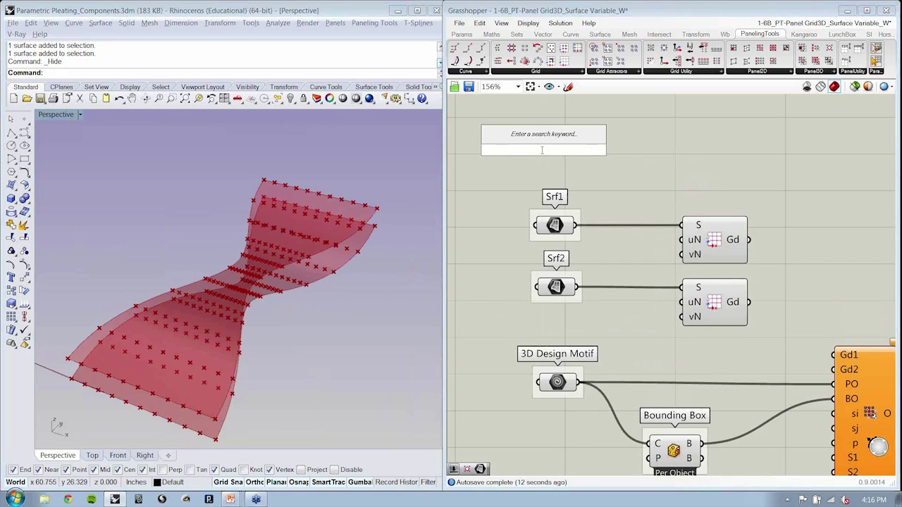
pyautogui.write('2')
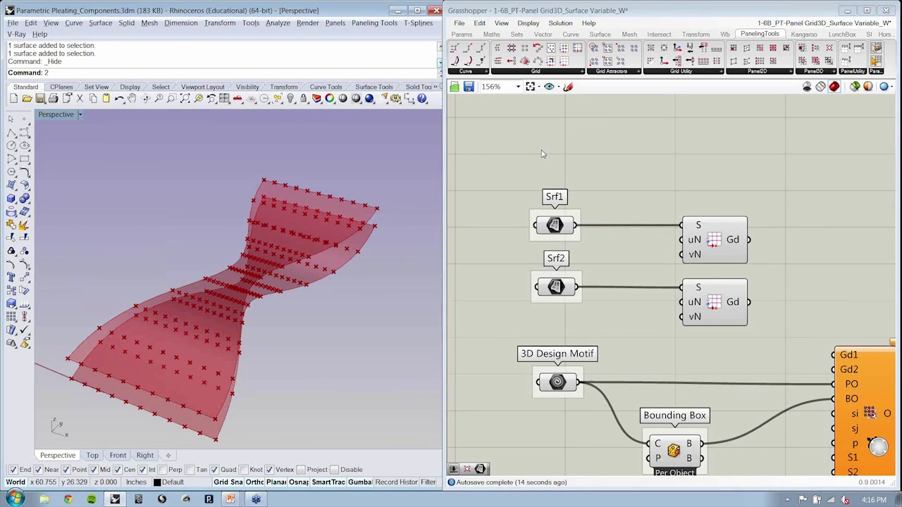
pyautogui.click(542, 154)
pyautogui.doubleClick(541, 154)
pyautogui.write('2<')
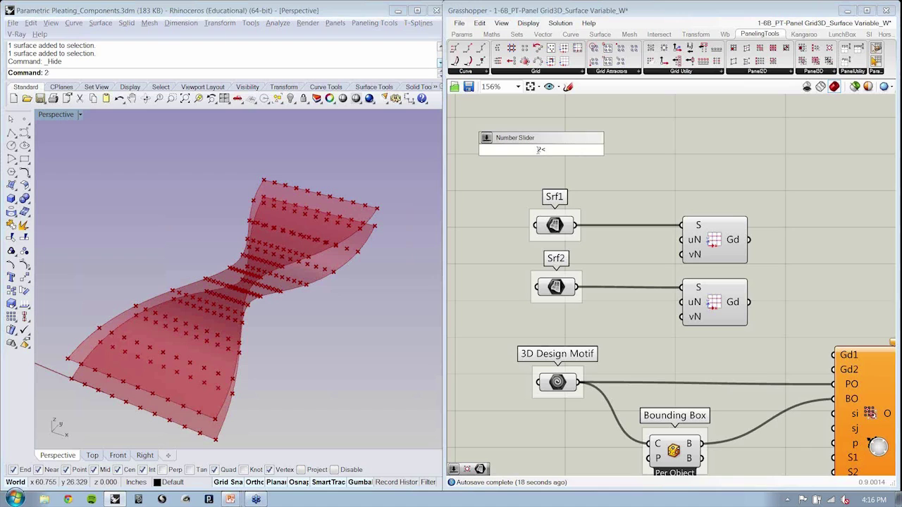
pyautogui.write('3<20')
pyautogui.press('Return')
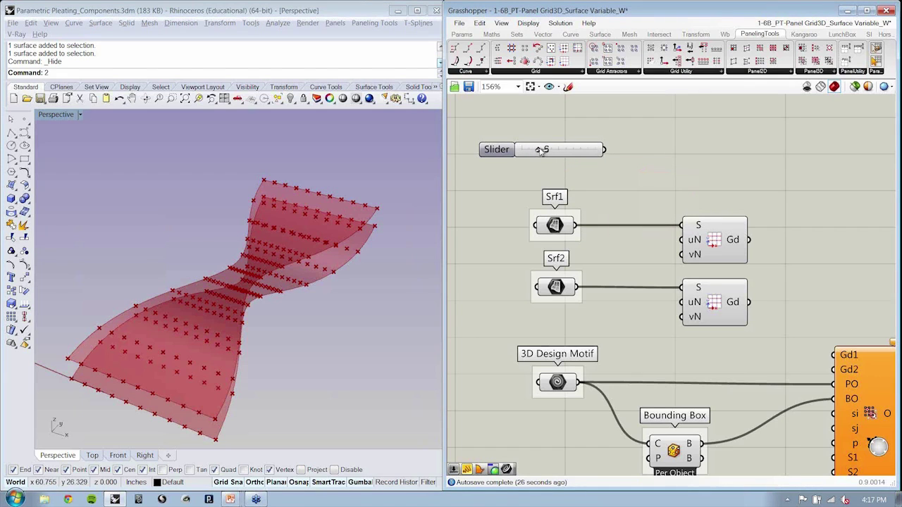
# - Name the number slider U, place a copy of it directly below and name the copy V
pyautogui.moveTo(497, 152); pyautogui.dragTo(496, 153)
pyautogui.rightClick(496, 152)
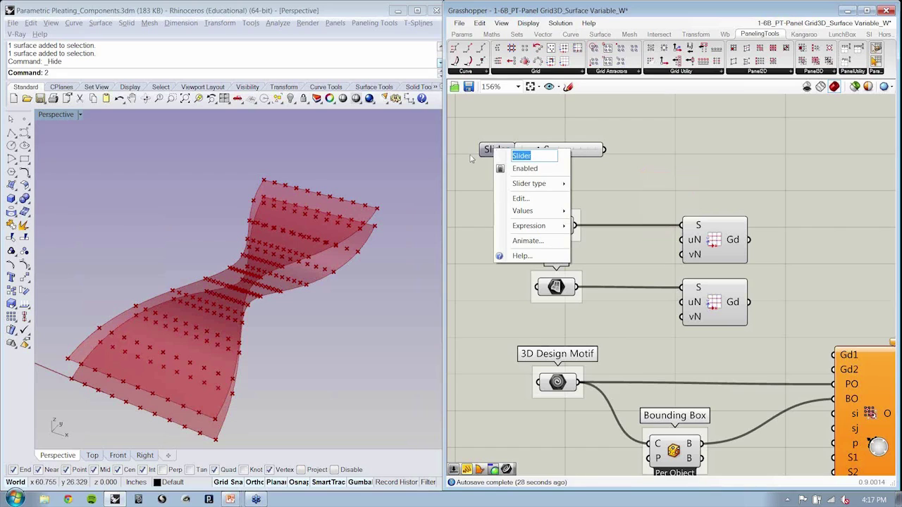
pyautogui.write('U')
pyautogui.press('Return')
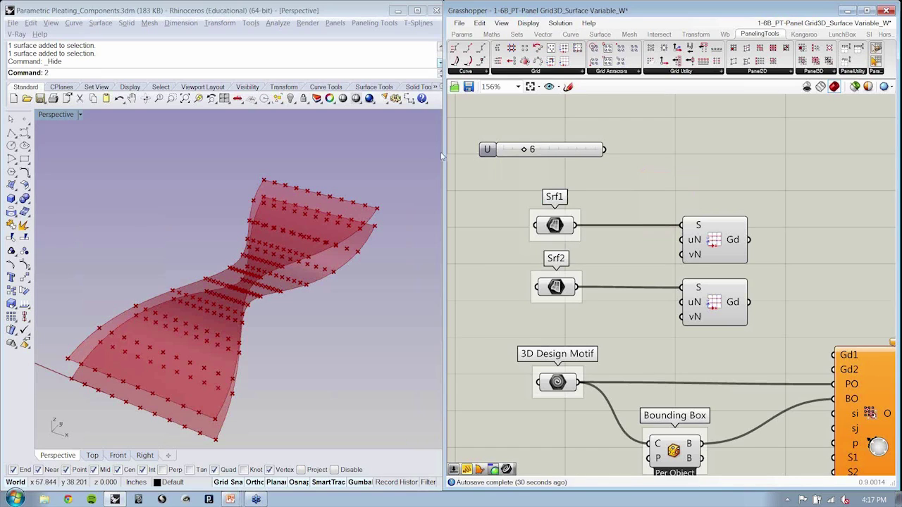
pyautogui.click(493, 150)
pyautogui.moveTo(491, 150); pyautogui.dragTo(508, 164)
pyautogui.rightClick(509, 166)
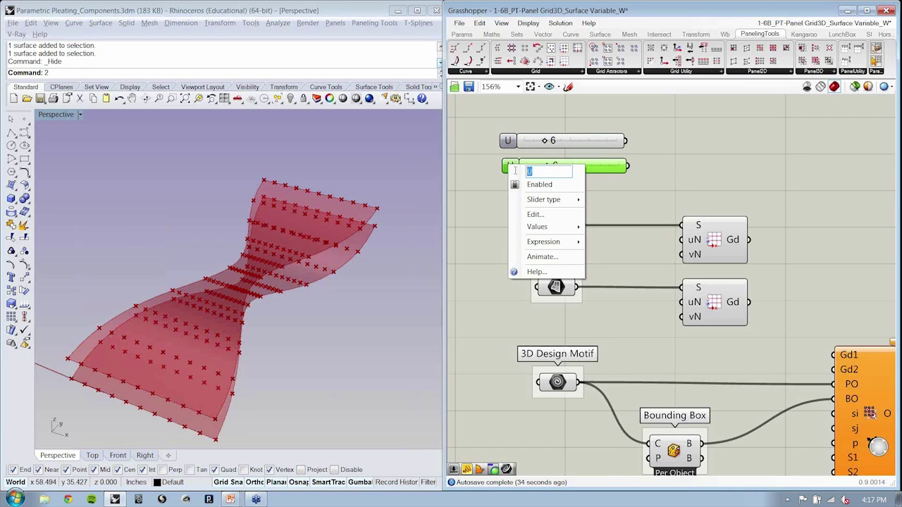
pyautogui.write('V')
pyautogui.click(658, 177)
# - Connect the U and V sliders to the uN and vN inputs of both grid components, and set U to 5 and V to 18
pyautogui.moveTo(623, 195); pyautogui.dragTo(682, 240)
pyautogui.click(632, 152)
pyautogui.click(638, 145)
pyautogui.moveTo(627, 140); pyautogui.dragTo(682, 254)
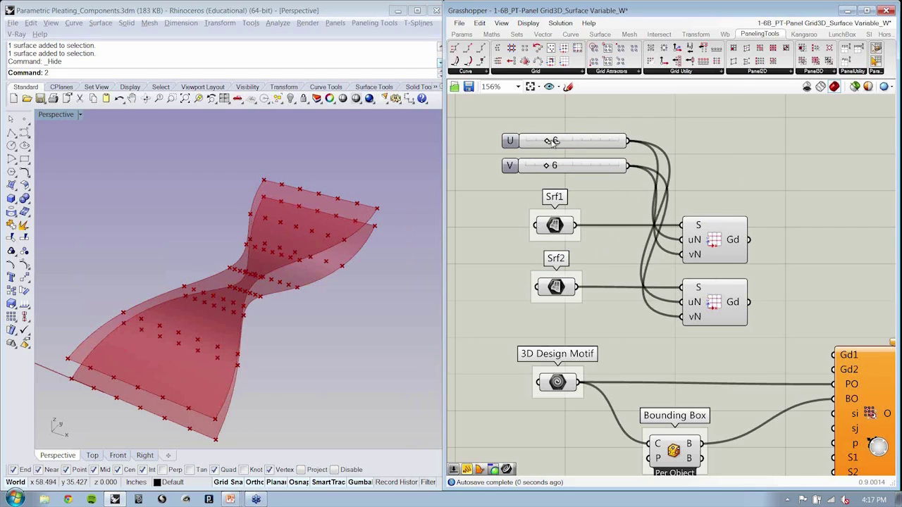
pyautogui.moveTo(553, 141); pyautogui.dragTo(608, 166)
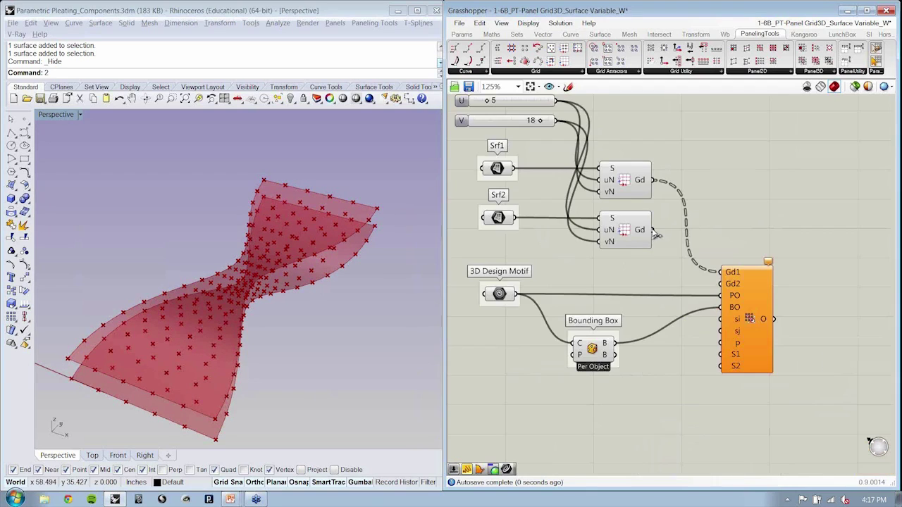
# - Connect the Srf1 and Srf2 grids to the panel component's Gd1 and Gd2 inputs and hide the grid components' preview
pyautogui.moveTo(653, 229); pyautogui.dragTo(715, 285)
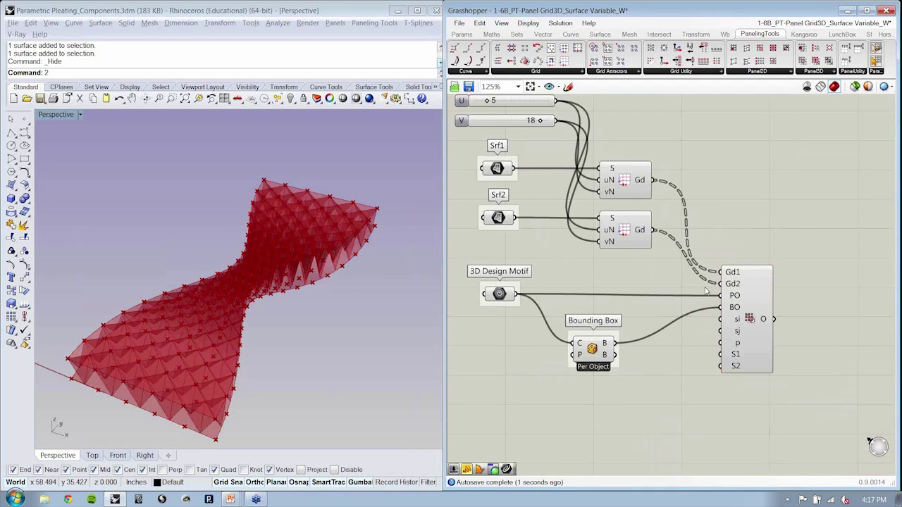
pyautogui.moveTo(706, 291); pyautogui.dragTo(629, 169)
pyautogui.hotkey('ctrl', 'q')
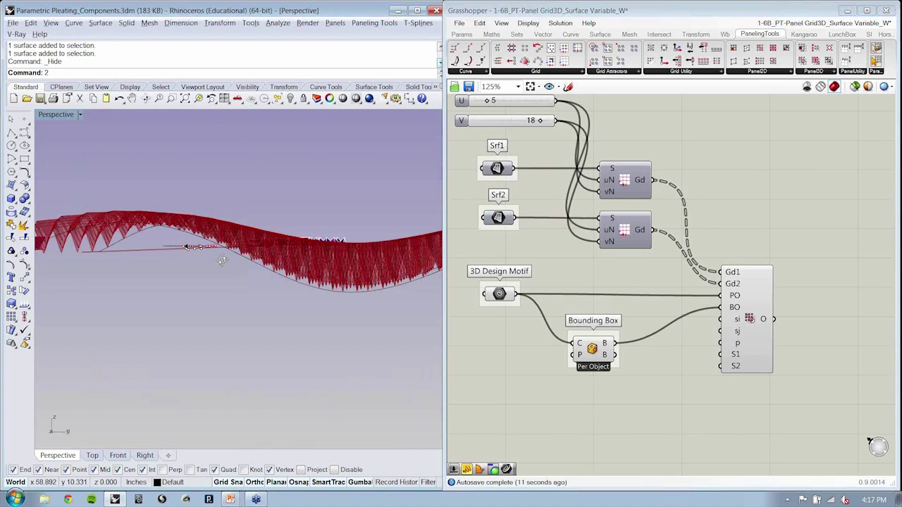
pyautogui.moveTo(222, 260)
pyautogui.mouseDown(button='right')
pyautogui.moveTo(104, 295)
pyautogui.moveTo(188, 401)
pyautogui.mouseUp(button='right')
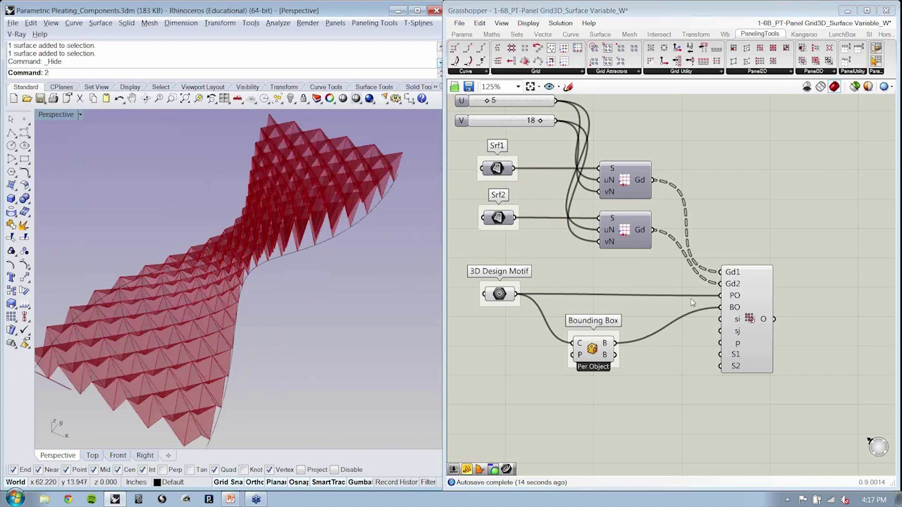
# - Bake the paneled 3D motif from the panel component into Rhino
pyautogui.click(747, 331)
pyautogui.rightClick(794, 250)
pyautogui.click(832, 316)
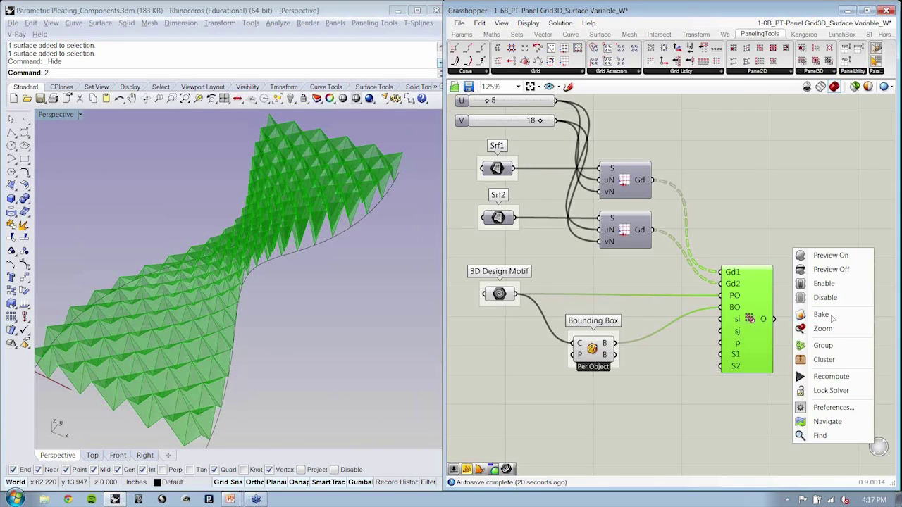